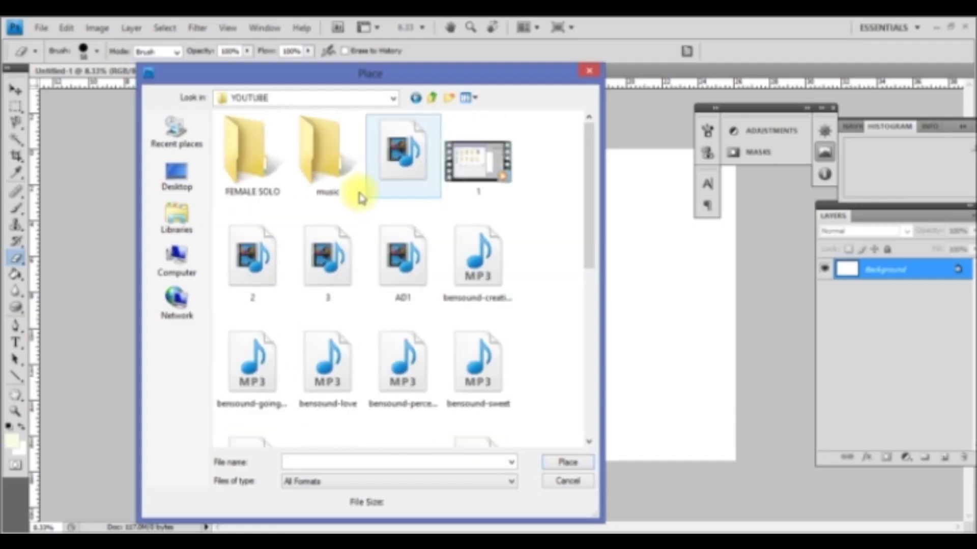
Step: Place the greenhouse selfie photo on the canvas and scale it down
{"action": "scroll", "coordinate": [541, 366], "scroll_direction": "down", "scroll_amount": 5}
{"action": "scroll", "coordinate": [327, 203], "scroll_direction": "up", "scroll_amount": 5}
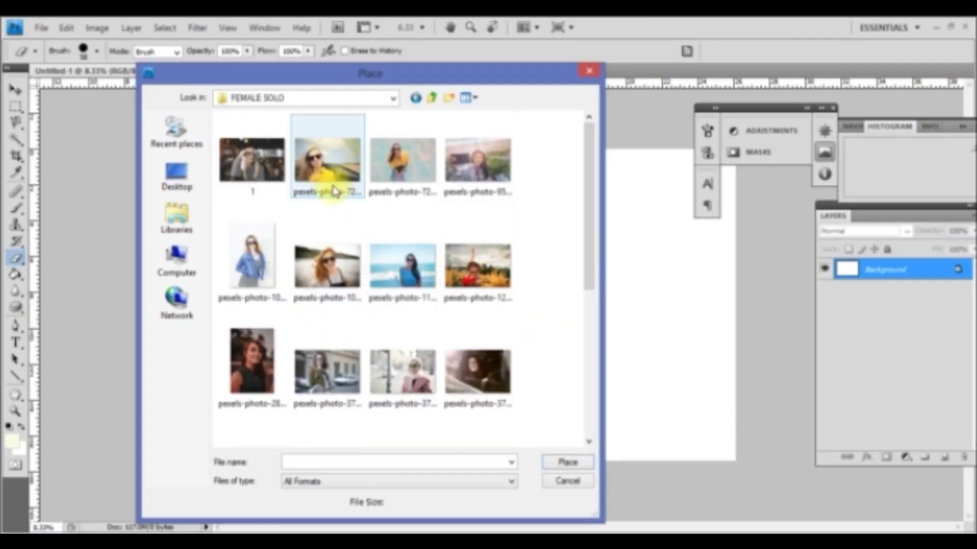
{"action": "left_click", "coordinate": [327, 198]}
{"action": "left_click", "coordinate": [477, 160]}
{"action": "left_click", "coordinate": [567, 461]}
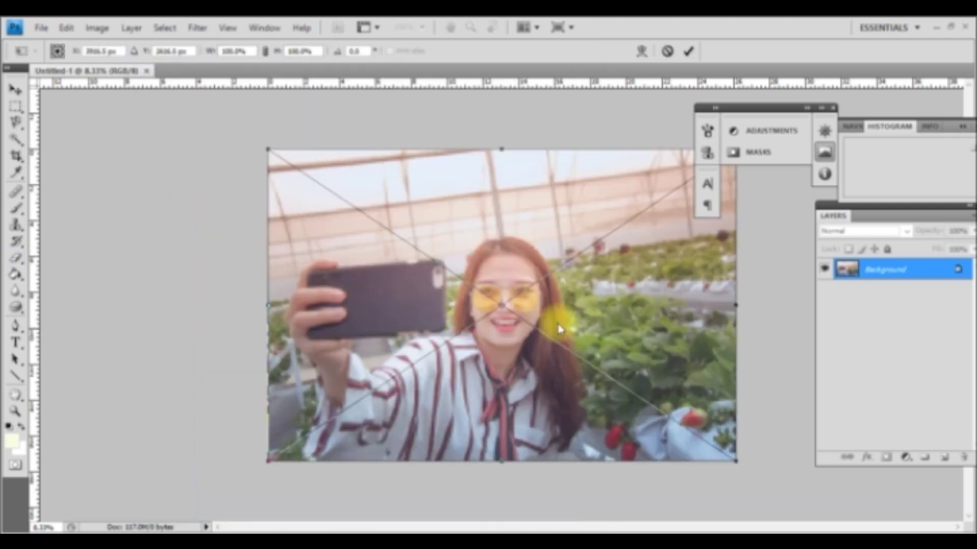
{"action": "left_click_drag", "start_coordinate": [732, 458], "coordinate": [404, 261]}
{"action": "key", "text": "Return"}
Step: Place the yellow-shirt photo, scaled down and positioned below the first photo
{"action": "left_click", "coordinate": [41, 28]}
{"action": "left_click", "coordinate": [61, 280]}
{"action": "double_click", "coordinate": [338, 178]}
{"action": "left_click_drag", "start_coordinate": [733, 458], "coordinate": [429, 272]}
{"action": "left_click_drag", "start_coordinate": [371, 218], "coordinate": [379, 308]}
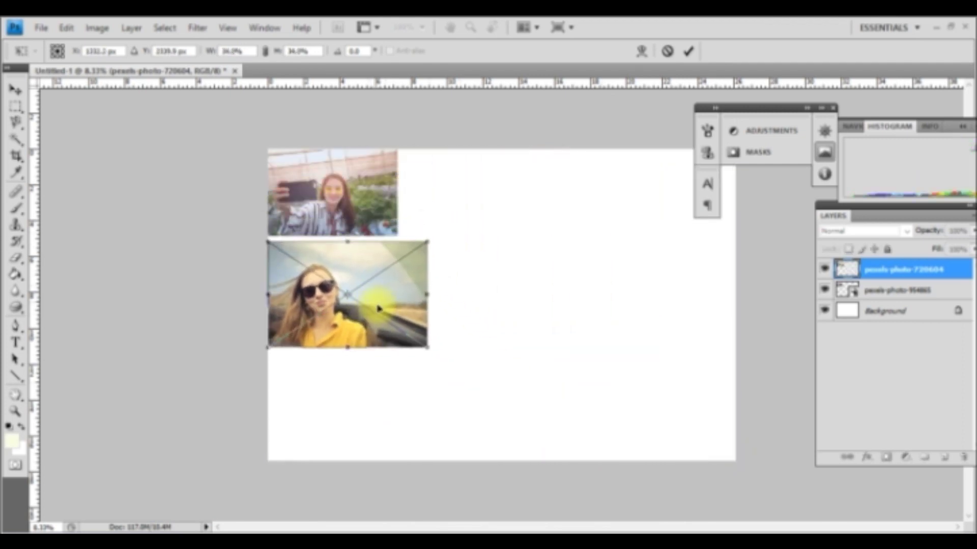
{"action": "left_click", "coordinate": [16, 89]}
{"action": "left_click", "coordinate": [414, 224]}
Step: Place the beach photo, scaled down and positioned beside the first photo
{"action": "left_click", "coordinate": [41, 27]}
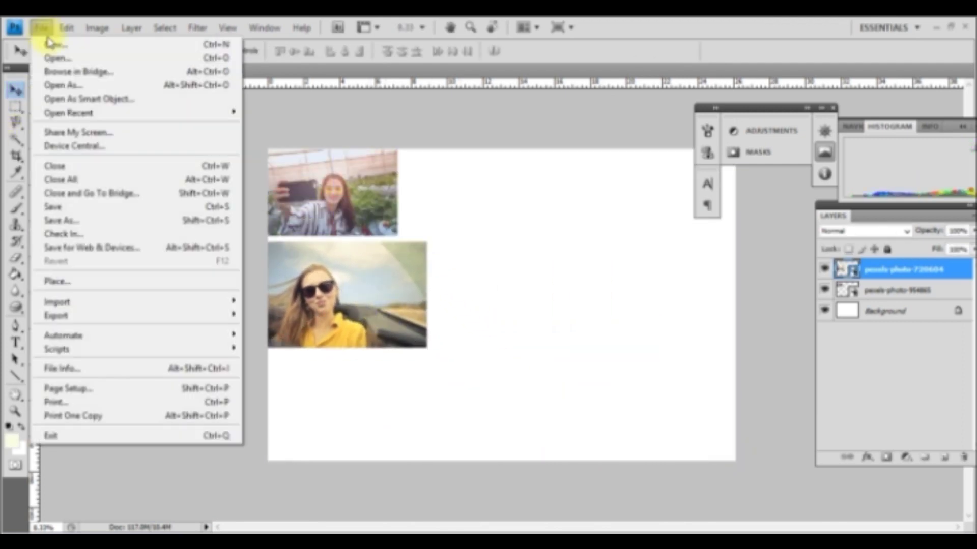
{"action": "left_click", "coordinate": [98, 279]}
{"action": "double_click", "coordinate": [402, 266]}
{"action": "left_click_drag", "start_coordinate": [733, 460], "coordinate": [528, 294]}
{"action": "mouse_move", "coordinate": [420, 222]}
{"action": "left_mouse_down"}
{"action": "mouse_move", "coordinate": [563, 201]}
{"action": "mouse_move", "coordinate": [589, 271]}
{"action": "left_mouse_up"}
{"action": "left_click_drag", "start_coordinate": [696, 348], "coordinate": [600, 295]}
{"action": "mouse_move", "coordinate": [527, 265]}
{"action": "left_mouse_down"}
{"action": "mouse_move", "coordinate": [490, 202]}
{"action": "mouse_move", "coordinate": [498, 208]}
{"action": "left_mouse_up"}
{"action": "key", "text": "Return"}
Step: Place the denim-jacket photo, scaled down at the right edge
{"action": "left_click", "coordinate": [41, 27]}
{"action": "left_click", "coordinate": [87, 250]}
{"action": "left_click", "coordinate": [268, 263]}
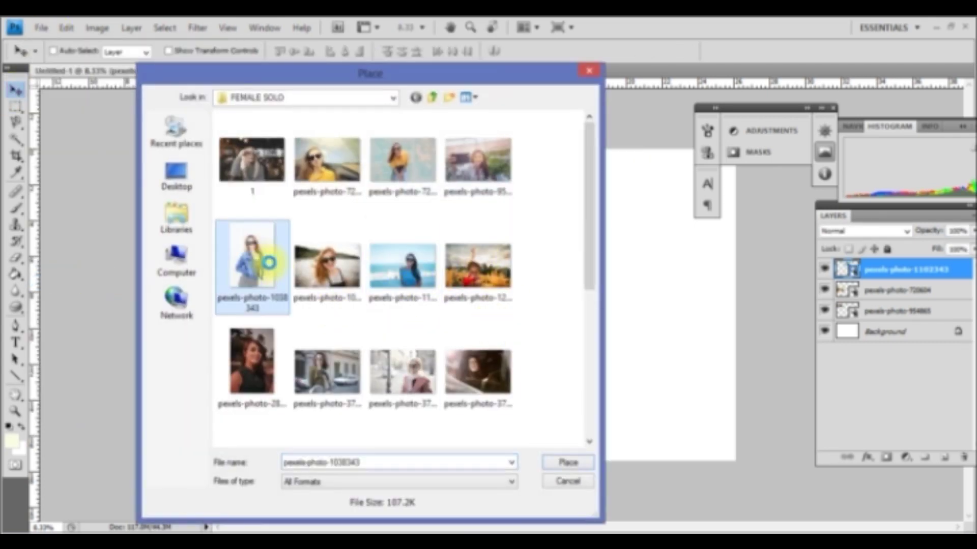
{"action": "double_click", "coordinate": [269, 263]}
{"action": "left_click_drag", "start_coordinate": [621, 316], "coordinate": [671, 316]}
{"action": "left_click_drag", "start_coordinate": [530, 458], "coordinate": [644, 311]}
{"action": "left_click", "coordinate": [15, 90]}
{"action": "left_click", "coordinate": [421, 224]}
Step: Place the woman-in-black photo, scaled to fit bottom-left under the yellow-shirt photo
{"action": "left_click", "coordinate": [41, 27]}
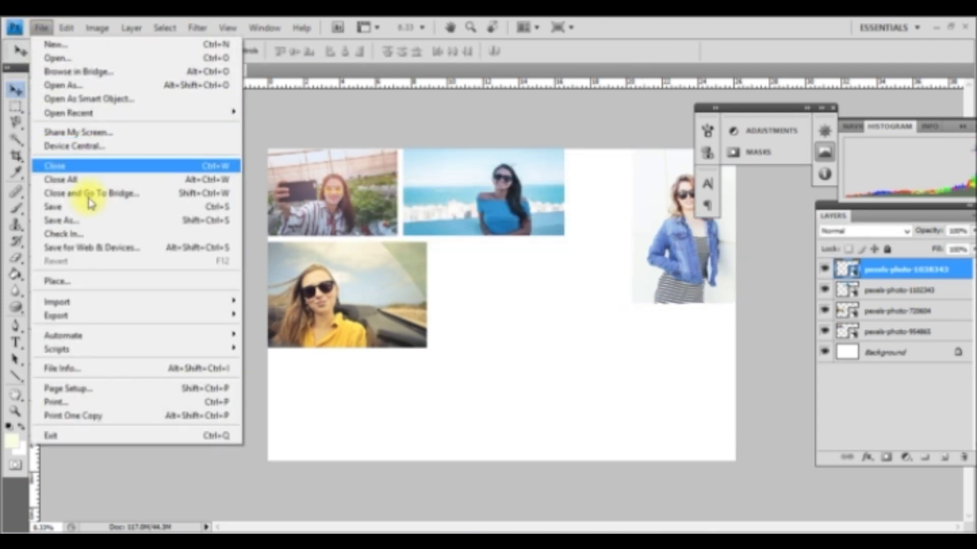
{"action": "left_click", "coordinate": [87, 251]}
{"action": "left_click_drag", "start_coordinate": [589, 193], "coordinate": [578, 305]}
{"action": "double_click", "coordinate": [475, 274]}
{"action": "mouse_move", "coordinate": [476, 381]}
{"action": "left_mouse_down"}
{"action": "mouse_move", "coordinate": [398, 426]}
{"action": "mouse_move", "coordinate": [397, 408]}
{"action": "left_mouse_up"}
{"action": "left_click_drag", "start_coordinate": [455, 331], "coordinate": [430, 358]}
{"action": "key", "text": "v"}
{"action": "left_click", "coordinate": [426, 229]}
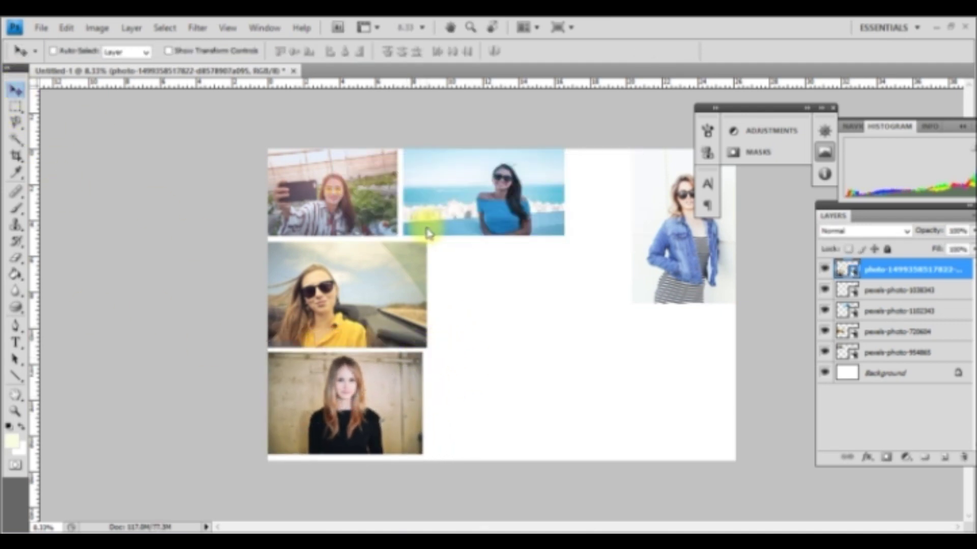
{"action": "left_click", "coordinate": [41, 27]}
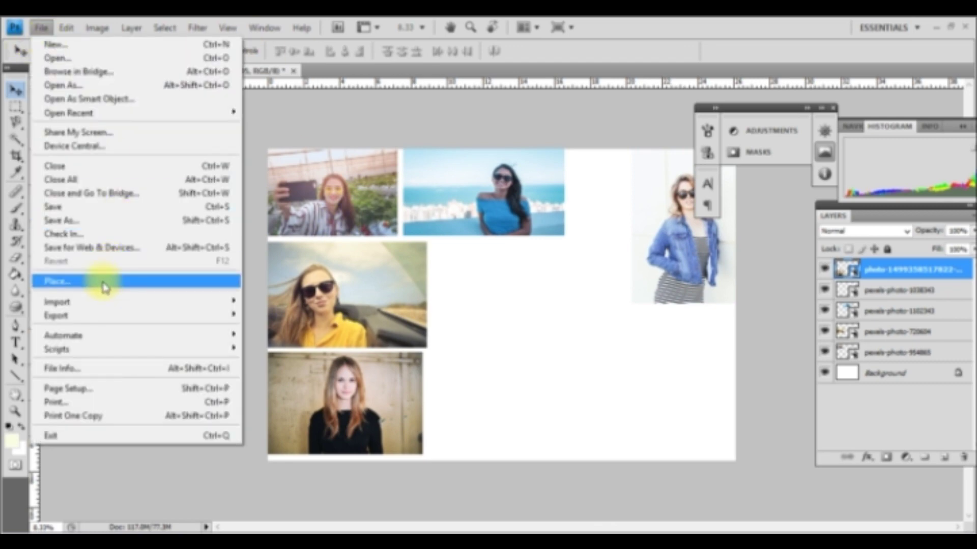
Step: Place the smiling dark-haired portrait, scaled down beside the left-column photos
{"action": "left_click", "coordinate": [103, 280]}
{"action": "mouse_move", "coordinate": [501, 78]}
{"action": "left_mouse_down"}
{"action": "mouse_move", "coordinate": [464, 83]}
{"action": "mouse_move", "coordinate": [480, 83]}
{"action": "left_mouse_up"}
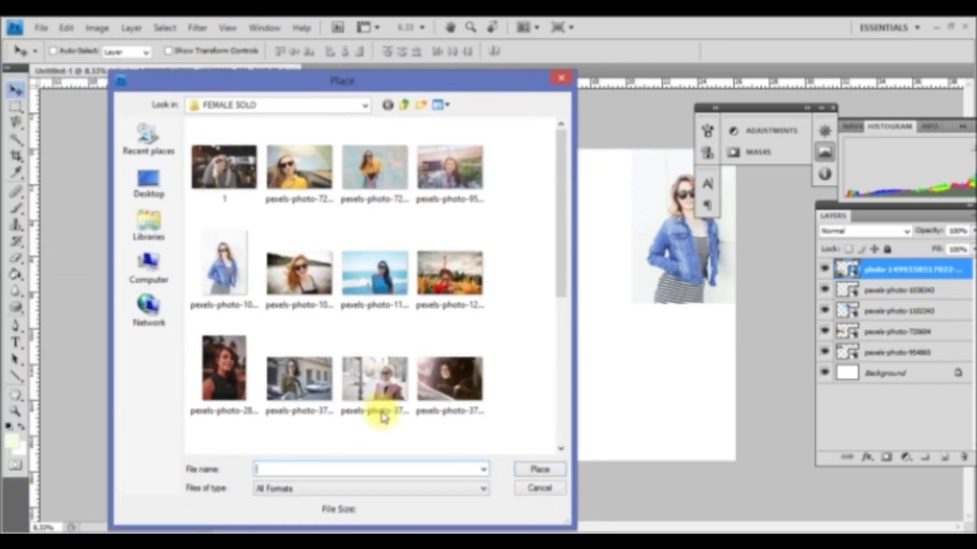
{"action": "double_click", "coordinate": [229, 372]}
{"action": "left_click_drag", "start_coordinate": [605, 149], "coordinate": [513, 288]}
{"action": "left_click_drag", "start_coordinate": [479, 377], "coordinate": [522, 356]}
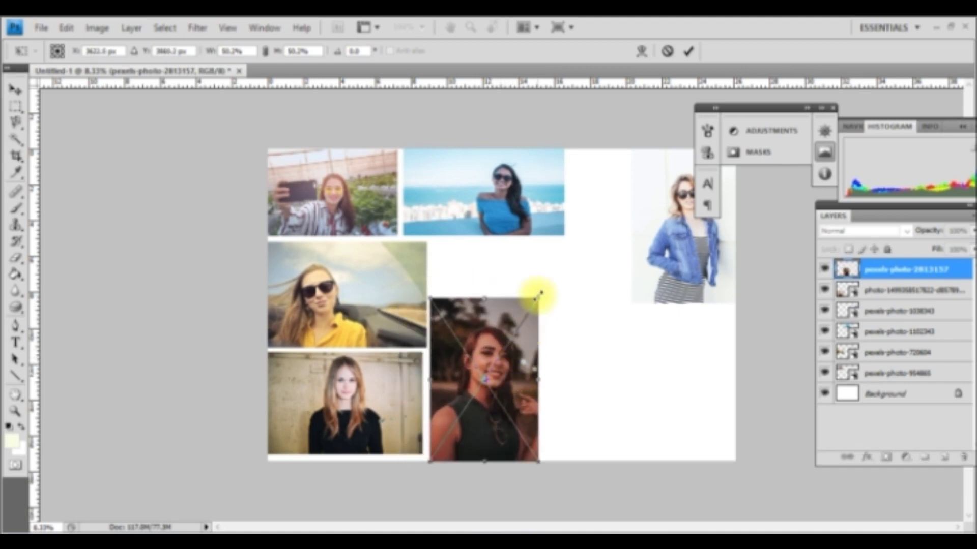
{"action": "left_click_drag", "start_coordinate": [539, 293], "coordinate": [510, 329]}
{"action": "left_click", "coordinate": [15, 91]}
{"action": "left_click", "coordinate": [438, 224]}
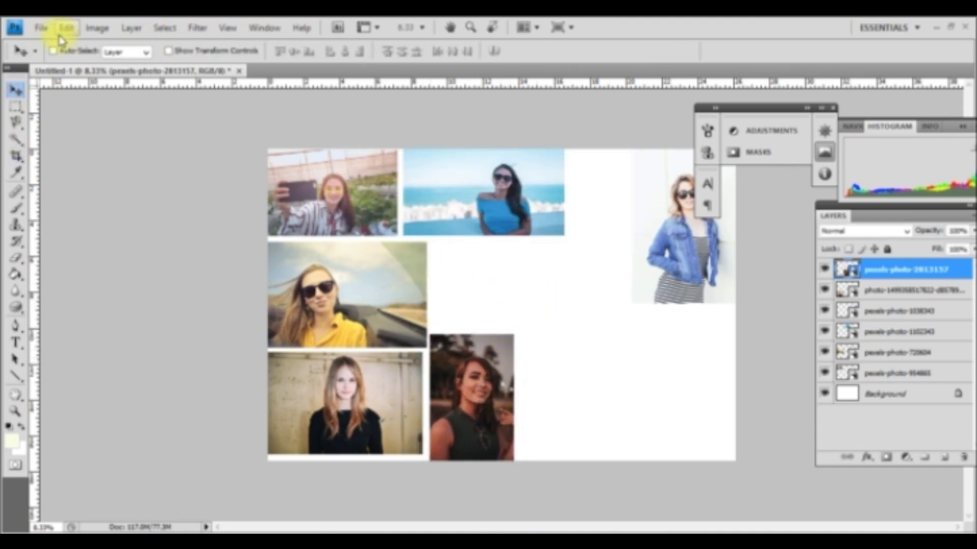
Step: Place the misty-beach photo in the bottom-right of the collage
{"action": "left_click", "coordinate": [41, 28]}
{"action": "left_click", "coordinate": [109, 280]}
{"action": "scroll", "coordinate": [483, 355], "scroll_direction": "down", "scroll_amount": 5}
{"action": "double_click", "coordinate": [448, 397]}
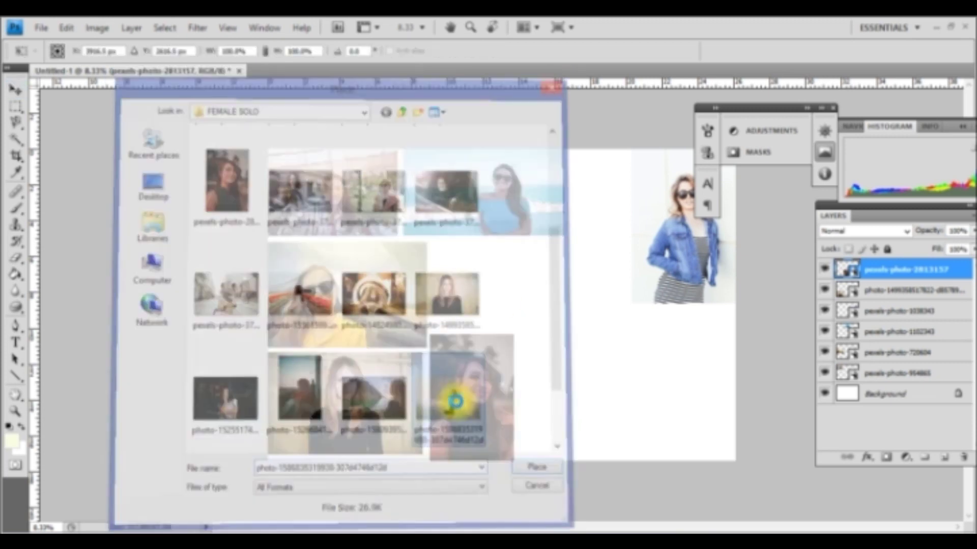
{"action": "left_click_drag", "start_coordinate": [621, 371], "coordinate": [683, 410]}
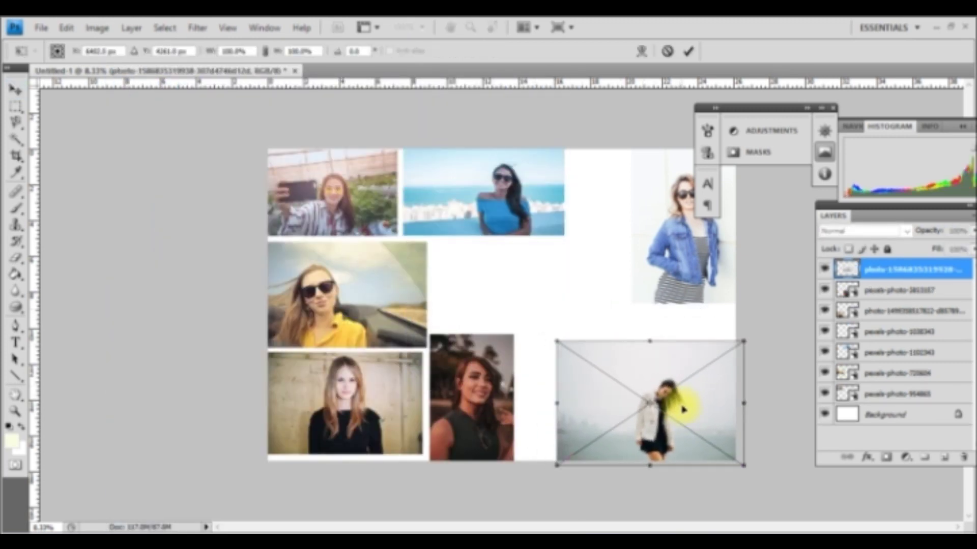
{"action": "left_click", "coordinate": [16, 90]}
{"action": "left_click", "coordinate": [437, 224]}
Step: Place the sunflower field photo, scaled to fill the centre gap
{"action": "left_click", "coordinate": [40, 27]}
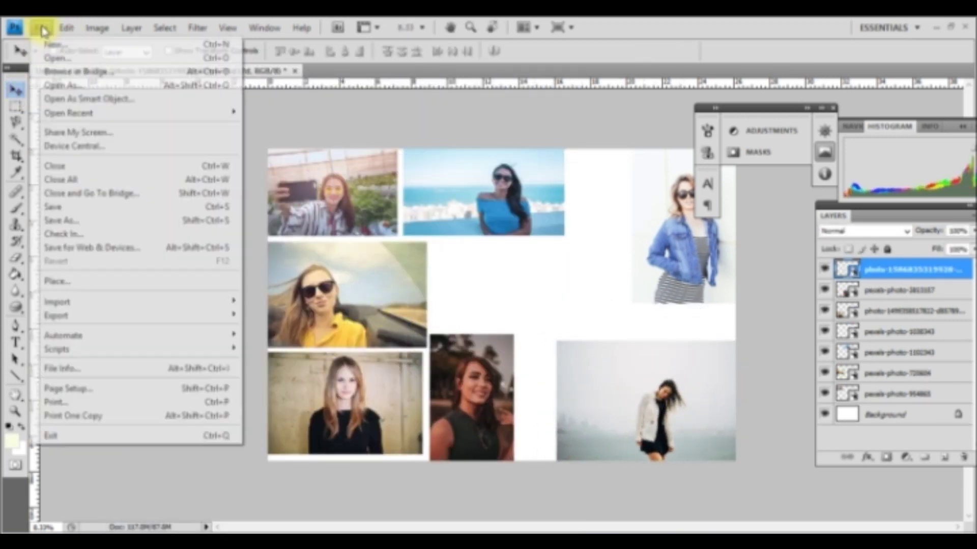
{"action": "left_click", "coordinate": [109, 279]}
{"action": "left_click_drag", "start_coordinate": [560, 239], "coordinate": [560, 243]}
{"action": "double_click", "coordinate": [449, 264]}
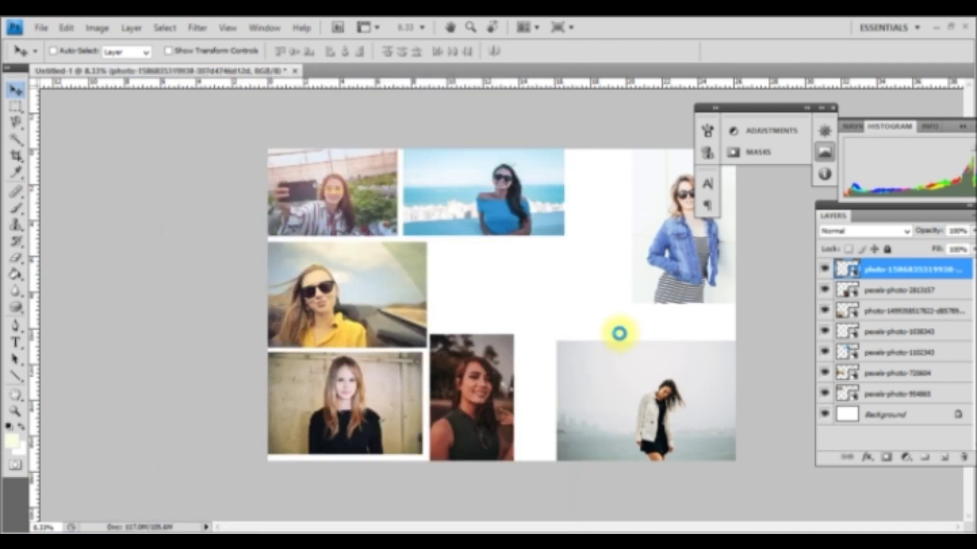
{"action": "mouse_move", "coordinate": [266, 460]}
{"action": "left_mouse_down"}
{"action": "mouse_move", "coordinate": [565, 285]}
{"action": "mouse_move", "coordinate": [558, 266]}
{"action": "left_mouse_up"}
{"action": "left_click_drag", "start_coordinate": [610, 203], "coordinate": [480, 278]}
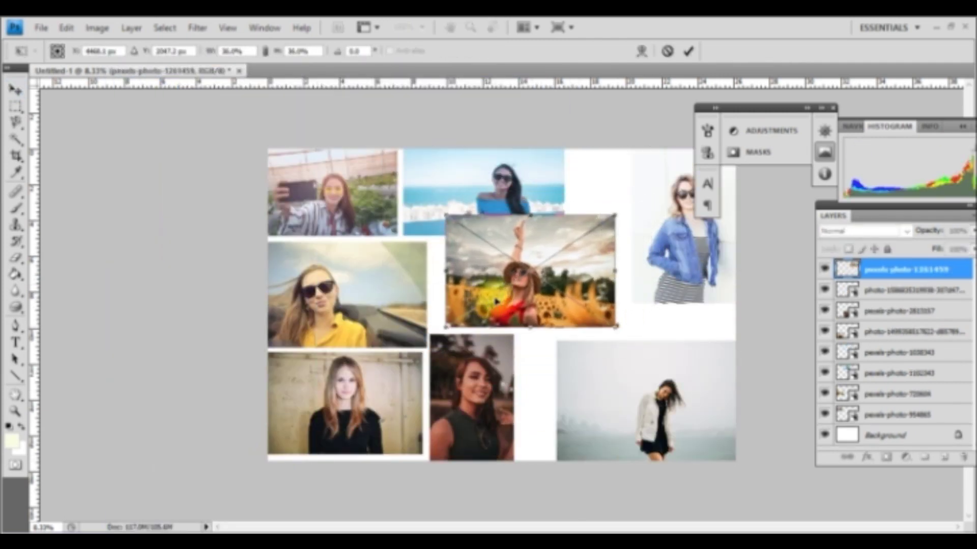
{"action": "left_click_drag", "start_coordinate": [436, 337], "coordinate": [503, 299]}
{"action": "left_click_drag", "start_coordinate": [596, 246], "coordinate": [539, 270]}
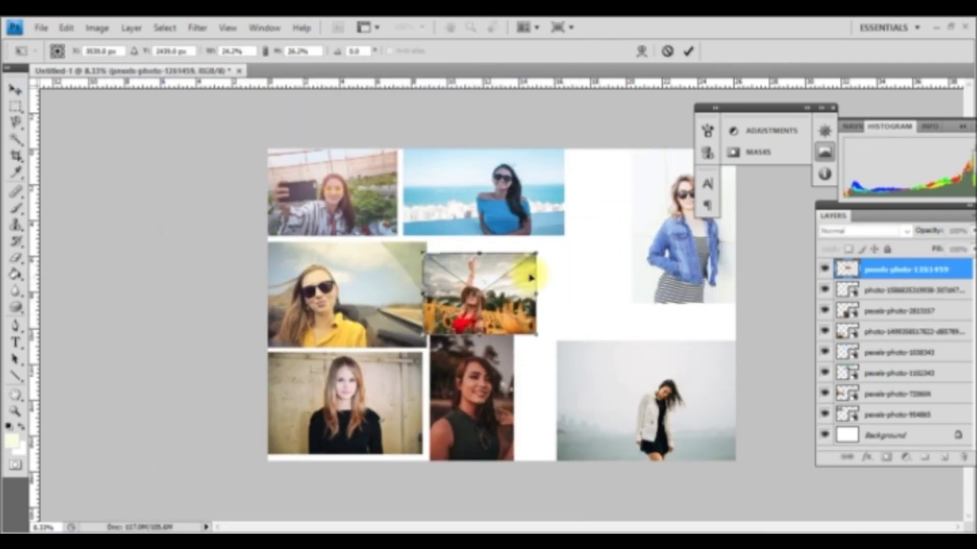
{"action": "left_click_drag", "start_coordinate": [553, 324], "coordinate": [561, 327]}
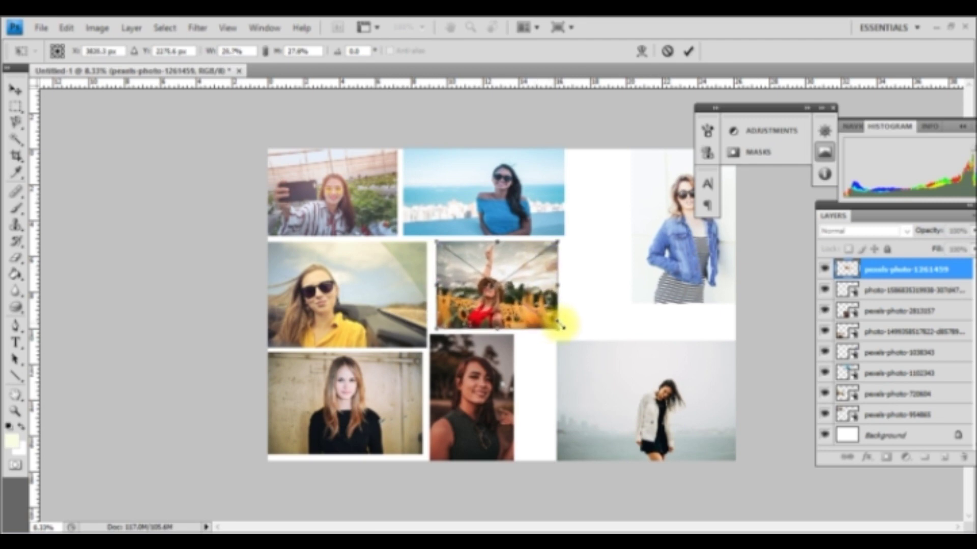
{"action": "left_click", "coordinate": [15, 90]}
{"action": "left_click", "coordinate": [414, 236]}
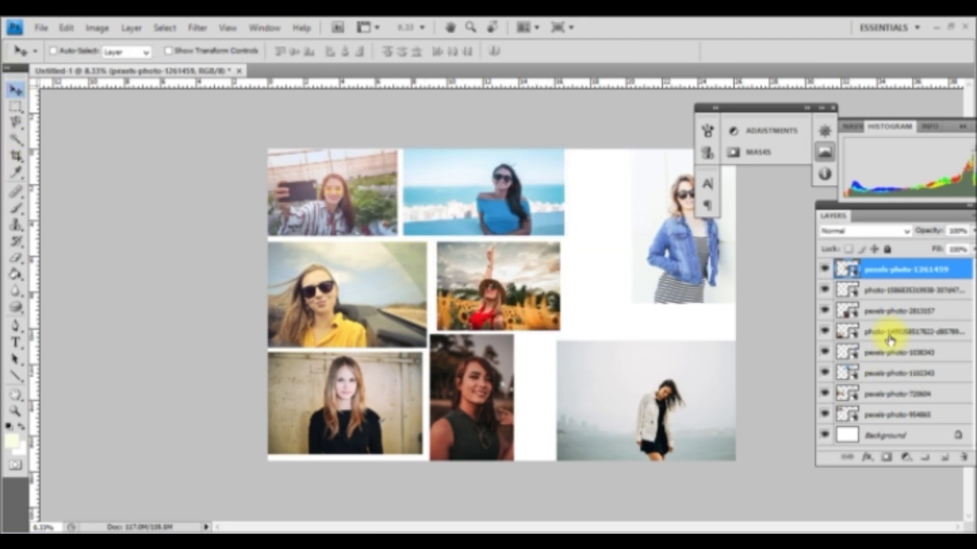
Step: Nudge the beach photo to tidy the top row and shrink the denim-jacket photo
{"action": "left_click", "coordinate": [897, 394]}
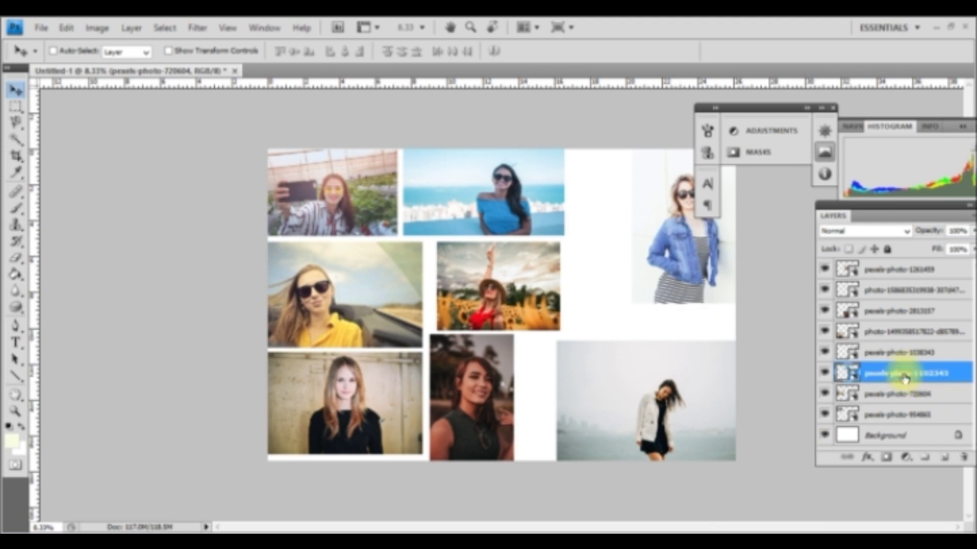
{"action": "left_click_drag", "start_coordinate": [562, 403], "coordinate": [576, 404]}
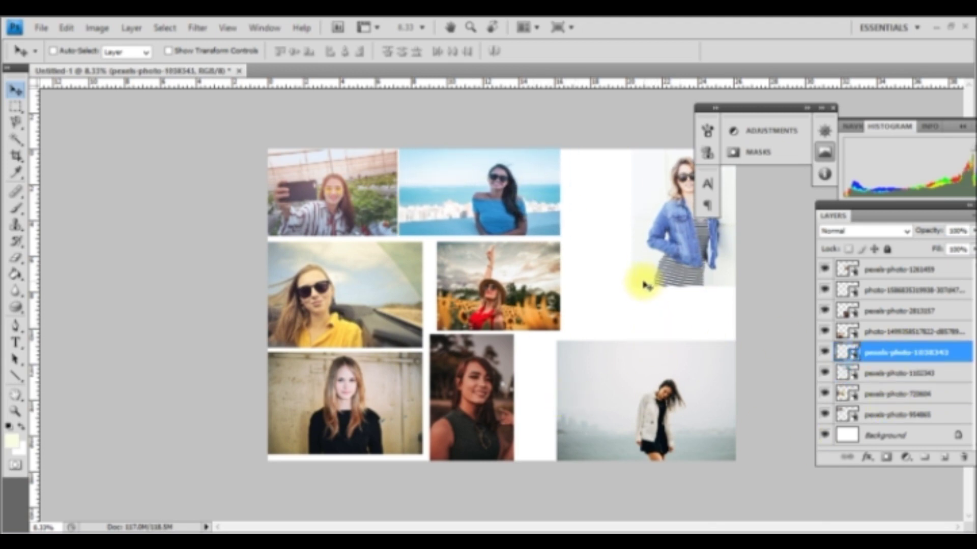
{"action": "key", "text": "ctrl+t"}
{"action": "left_click_drag", "start_coordinate": [637, 278], "coordinate": [668, 248]}
{"action": "key", "text": "v"}
{"action": "left_click", "coordinate": [407, 224]}
Step: Place the red-haired sunglasses photo on the canvas, scaled down and moved down-left
{"action": "left_click", "coordinate": [41, 27]}
{"action": "left_click", "coordinate": [105, 277]}
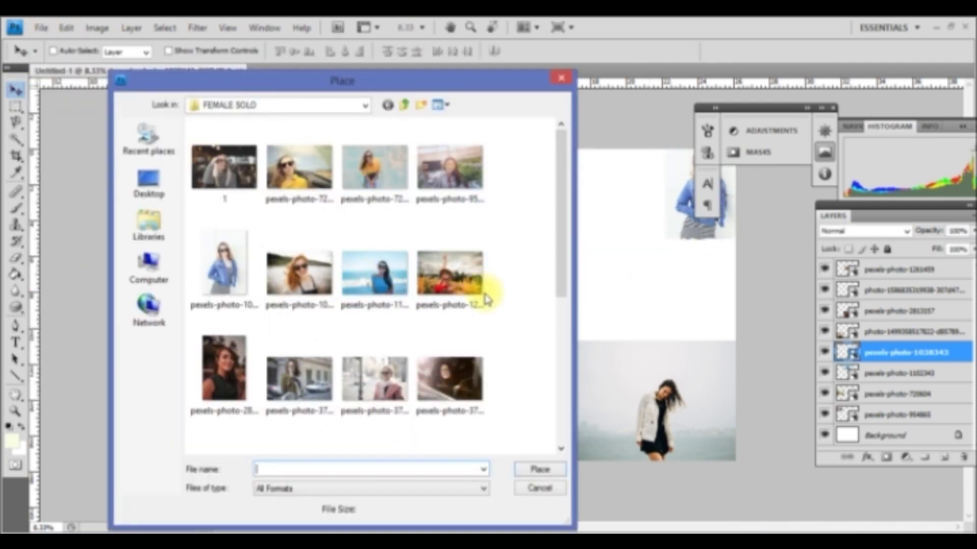
{"action": "double_click", "coordinate": [299, 273]}
{"action": "left_click_drag", "start_coordinate": [270, 457], "coordinate": [590, 287]}
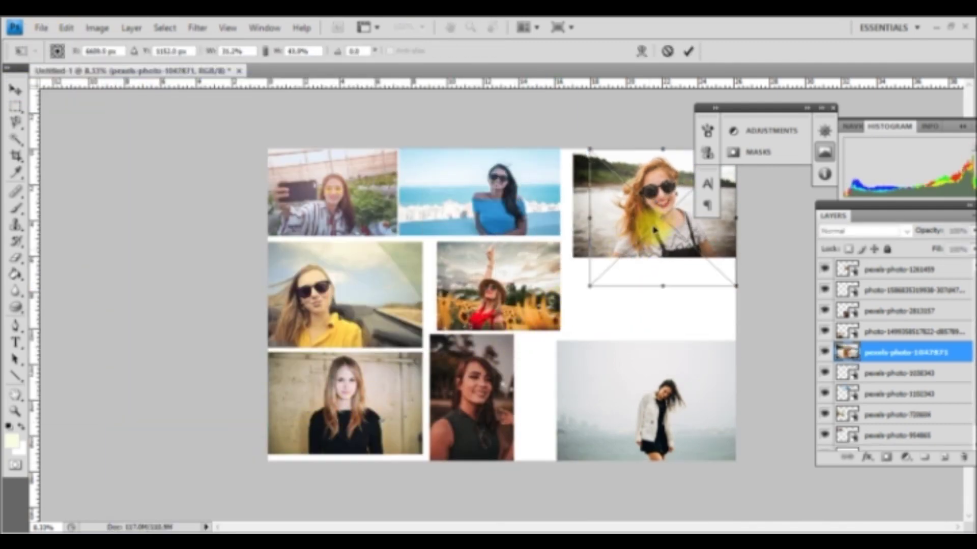
{"action": "left_click_drag", "start_coordinate": [653, 232], "coordinate": [641, 249]}
{"action": "left_click", "coordinate": [872, 358]}
{"action": "left_click", "coordinate": [15, 90]}
{"action": "key", "text": "Return"}
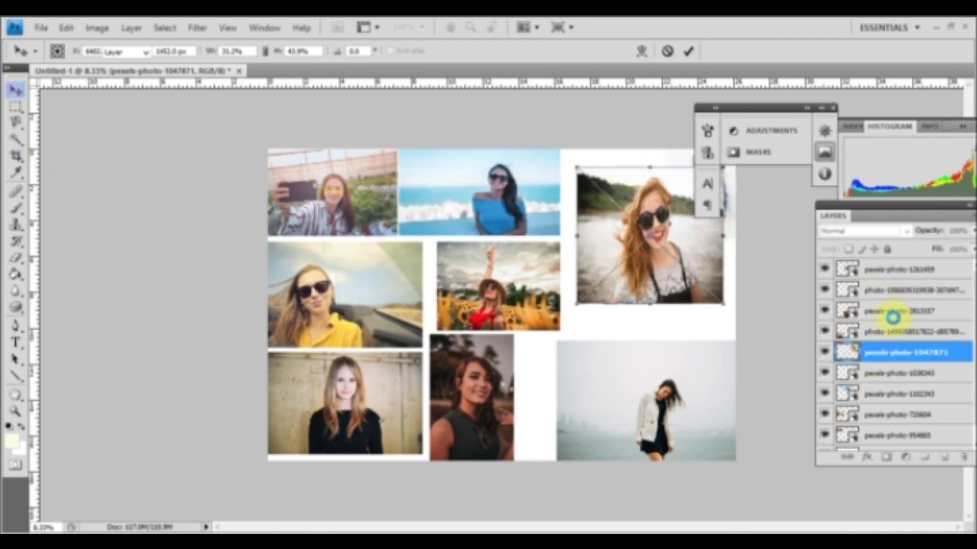
Step: Bring the red-haired photo's layer to the top and resize it into the right-middle gap
{"action": "left_click_drag", "start_coordinate": [895, 352], "coordinate": [896, 289]}
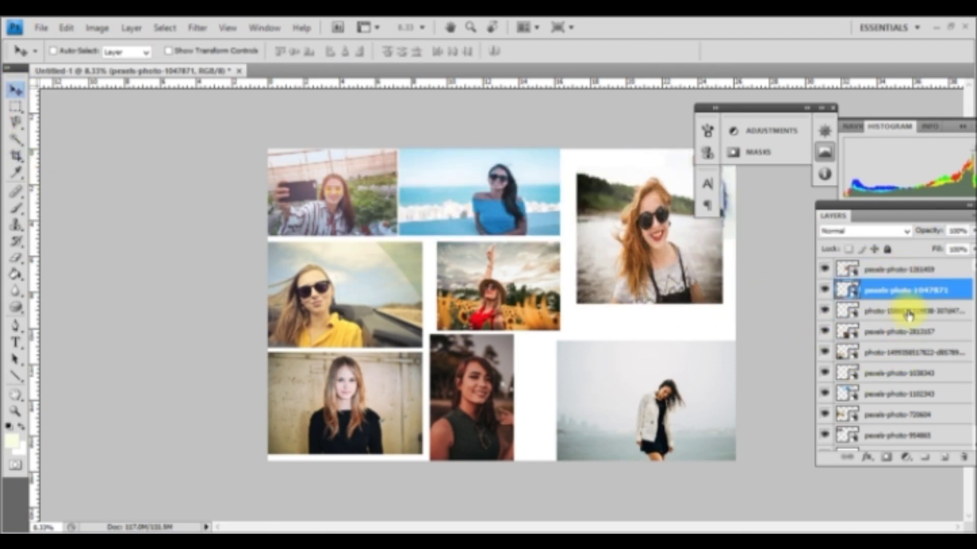
{"action": "key", "text": "ctrl+bracketright"}
{"action": "key", "text": "ctrl+t"}
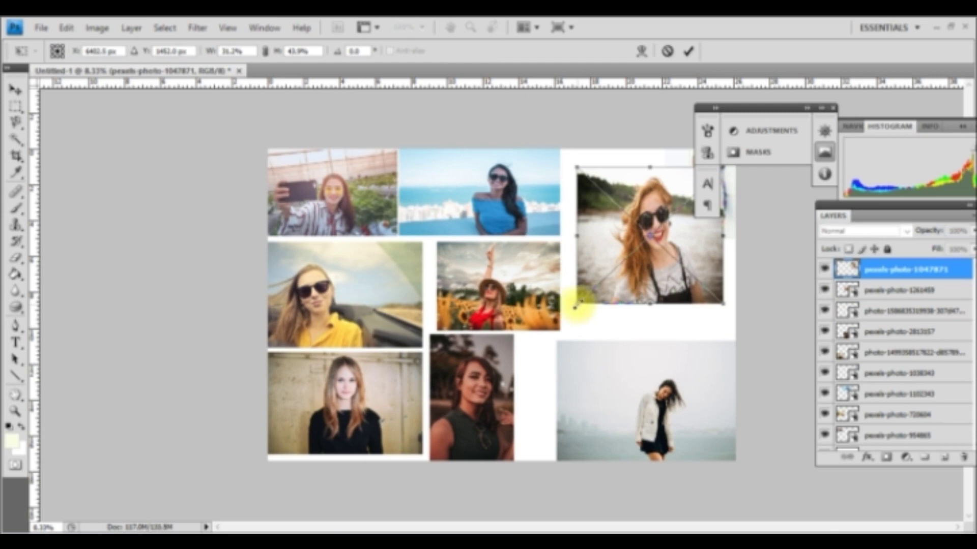
{"action": "left_click_drag", "start_coordinate": [575, 307], "coordinate": [603, 263]}
{"action": "left_click_drag", "start_coordinate": [612, 221], "coordinate": [593, 221]}
{"action": "mouse_move", "coordinate": [632, 267]}
{"action": "left_mouse_down"}
{"action": "mouse_move", "coordinate": [645, 333]}
{"action": "mouse_move", "coordinate": [636, 311]}
{"action": "left_mouse_up"}
{"action": "mouse_move", "coordinate": [704, 269]}
{"action": "left_mouse_down"}
{"action": "mouse_move", "coordinate": [698, 300]}
{"action": "mouse_move", "coordinate": [705, 290]}
{"action": "left_mouse_up"}
{"action": "left_click_drag", "start_coordinate": [635, 252], "coordinate": [621, 238]}
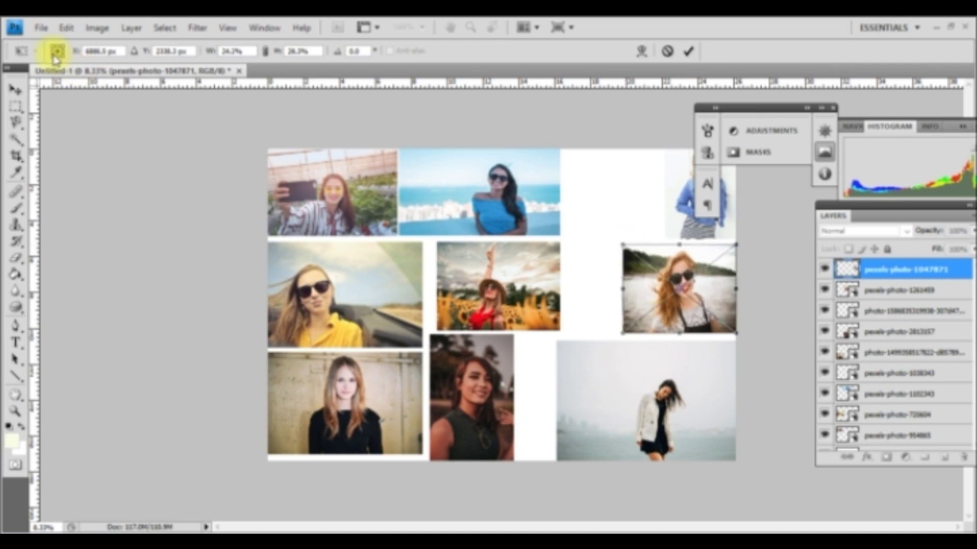
{"action": "left_click", "coordinate": [41, 28]}
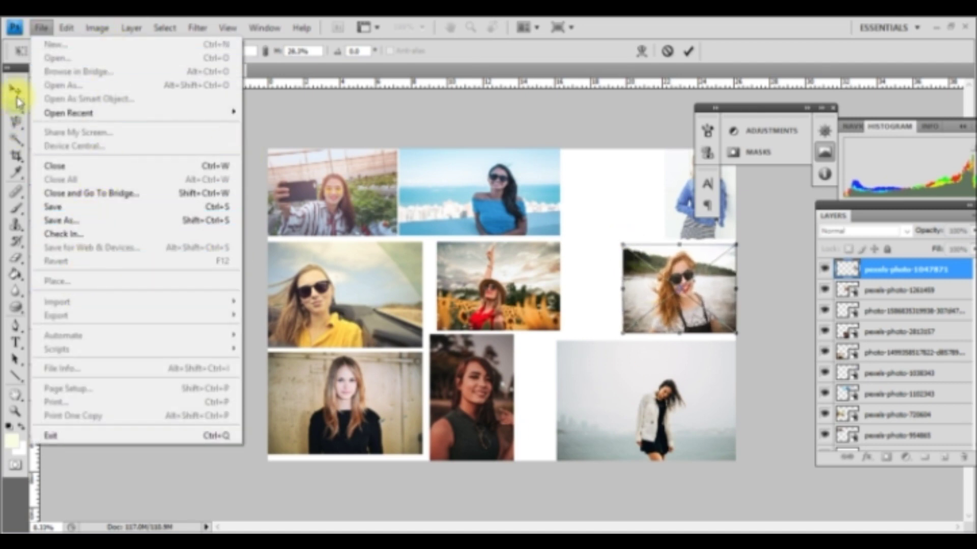
Step: Commit the red-haired photo, then place another portrait scaled into the middle-row gap
{"action": "left_click", "coordinate": [17, 94]}
{"action": "left_click", "coordinate": [403, 224]}
{"action": "left_click", "coordinate": [41, 27]}
{"action": "left_click", "coordinate": [56, 280]}
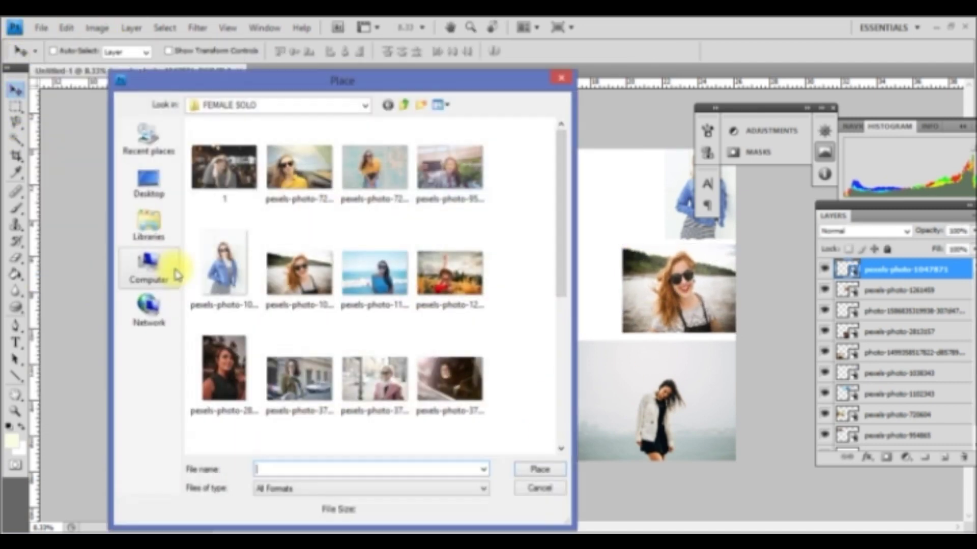
{"action": "left_click_drag", "start_coordinate": [560, 259], "coordinate": [562, 389]}
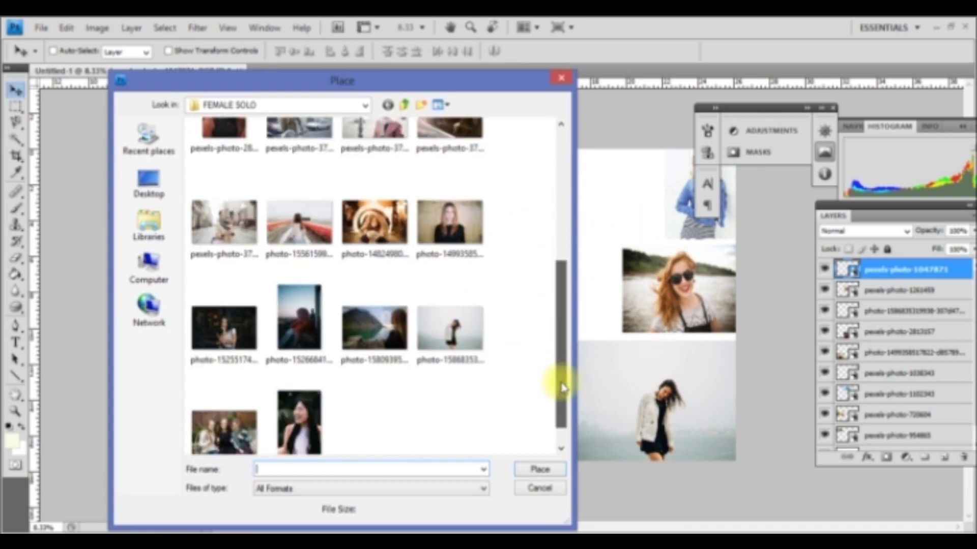
{"action": "double_click", "coordinate": [297, 415]}
{"action": "left_click_drag", "start_coordinate": [547, 290], "coordinate": [588, 288]}
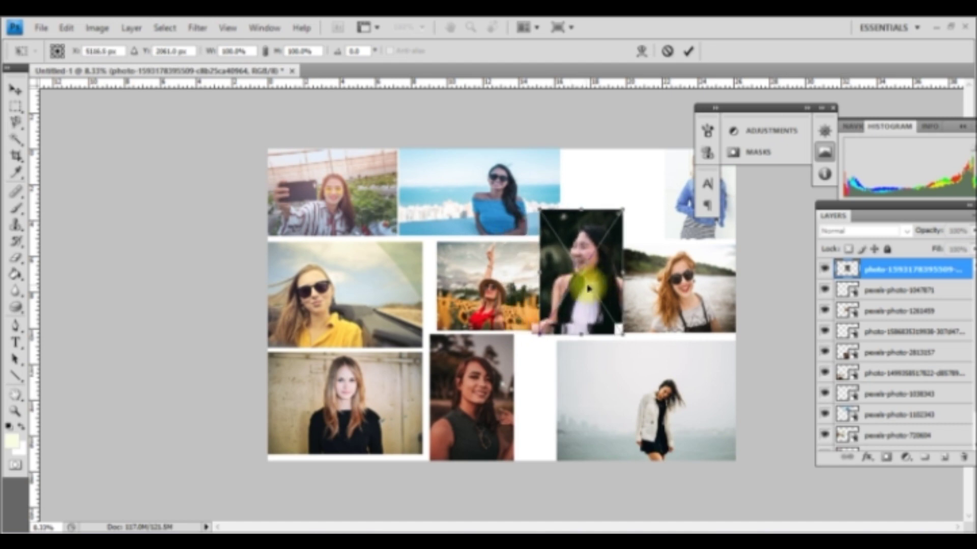
{"action": "left_click_drag", "start_coordinate": [545, 326], "coordinate": [567, 294]}
{"action": "left_click_drag", "start_coordinate": [612, 241], "coordinate": [599, 271]}
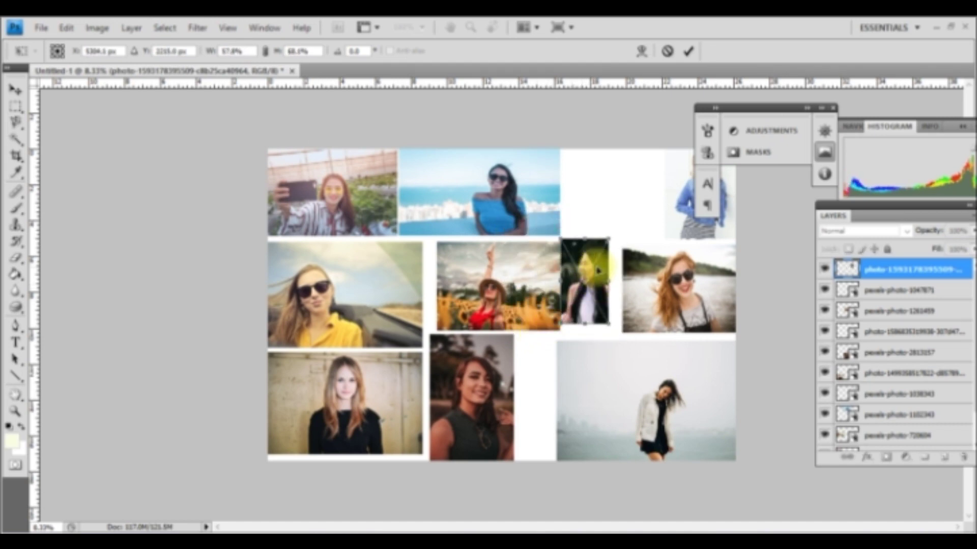
{"action": "key", "text": "Return"}
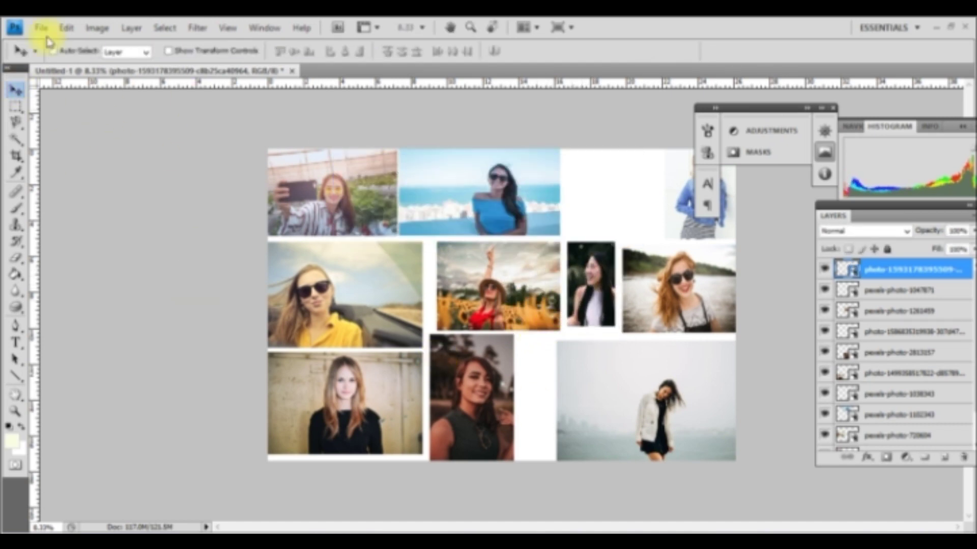
Step: Place image '1', shrunk to about 46.7%, into the empty top slot
{"action": "left_click", "coordinate": [40, 27]}
{"action": "left_click", "coordinate": [98, 279]}
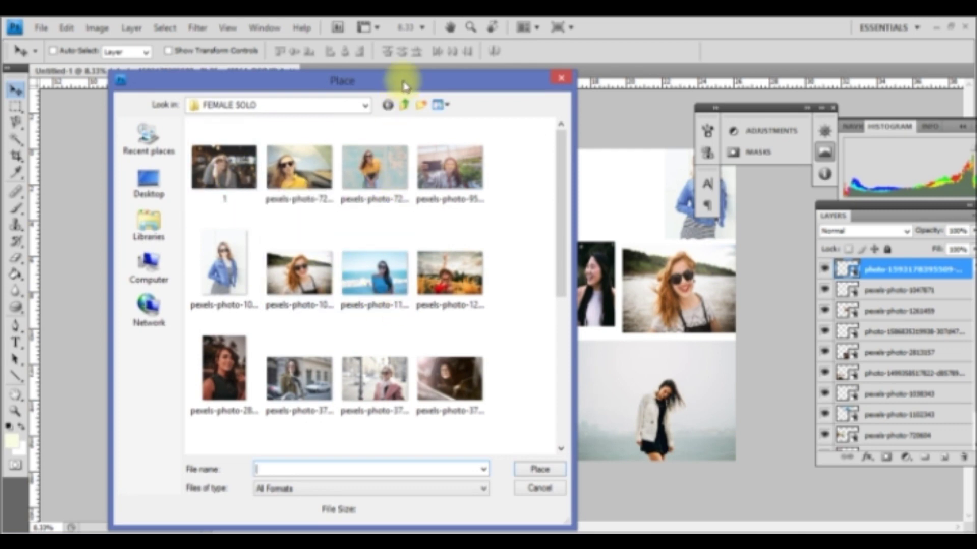
{"action": "double_click", "coordinate": [232, 175]}
{"action": "left_click_drag", "start_coordinate": [407, 369], "coordinate": [443, 328]}
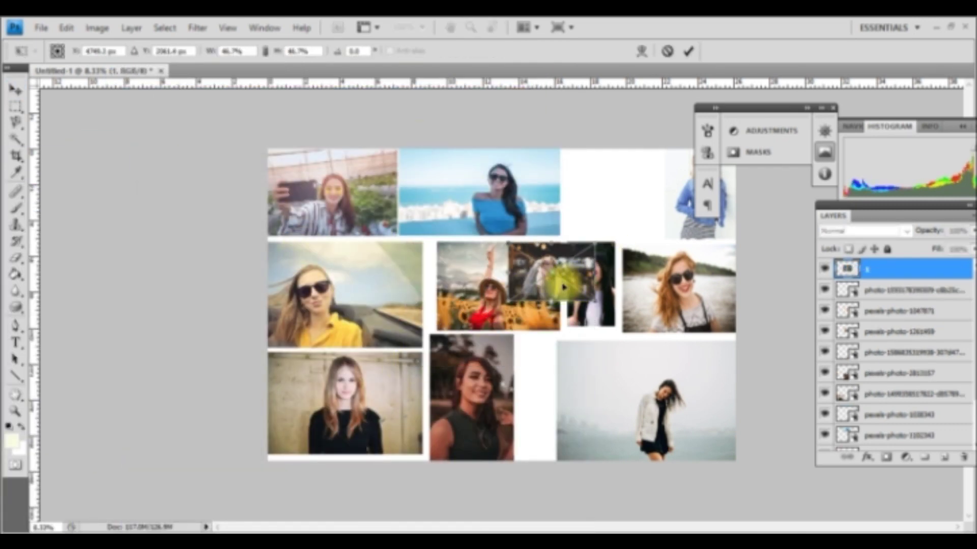
{"action": "left_click_drag", "start_coordinate": [498, 295], "coordinate": [625, 196]}
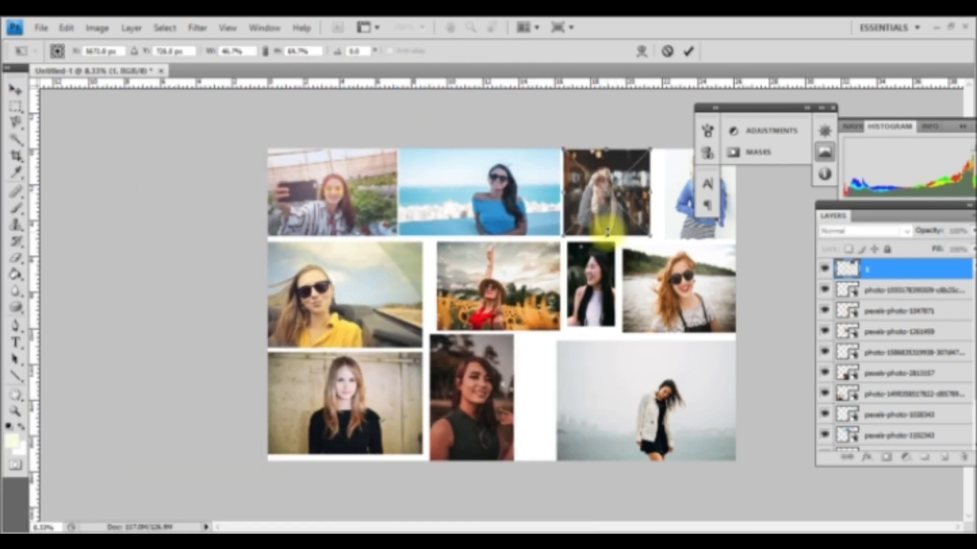
{"action": "left_click", "coordinate": [12, 91]}
{"action": "left_click", "coordinate": [432, 230]}
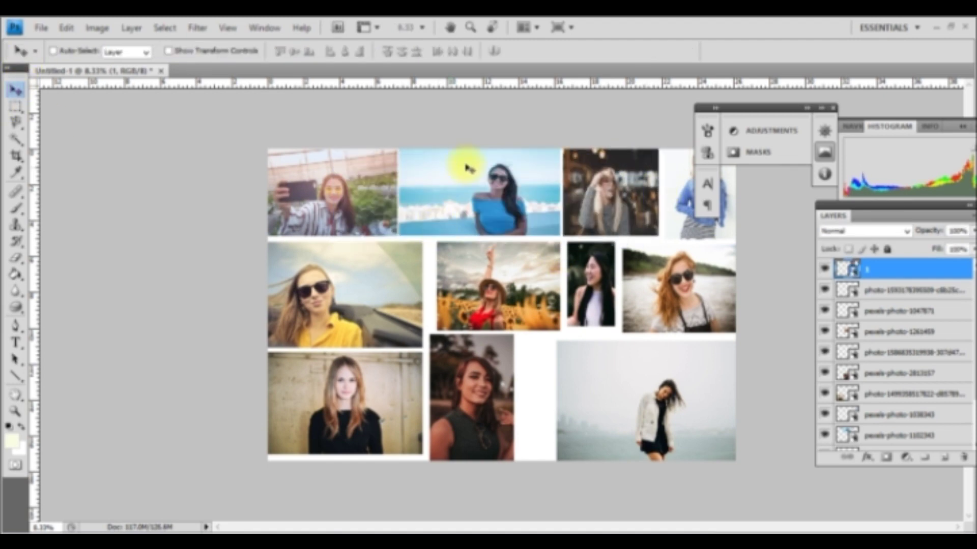
Step: Place the green-jacket photo at about 45% width and 43.1% height in the bottom-right gap
{"action": "left_click", "coordinate": [41, 28]}
{"action": "left_click", "coordinate": [72, 129]}
{"action": "scroll", "coordinate": [572, 212], "scroll_direction": "down", "scroll_amount": 1}
{"action": "double_click", "coordinate": [436, 276]}
{"action": "left_click_drag", "start_coordinate": [392, 149], "coordinate": [504, 315]}
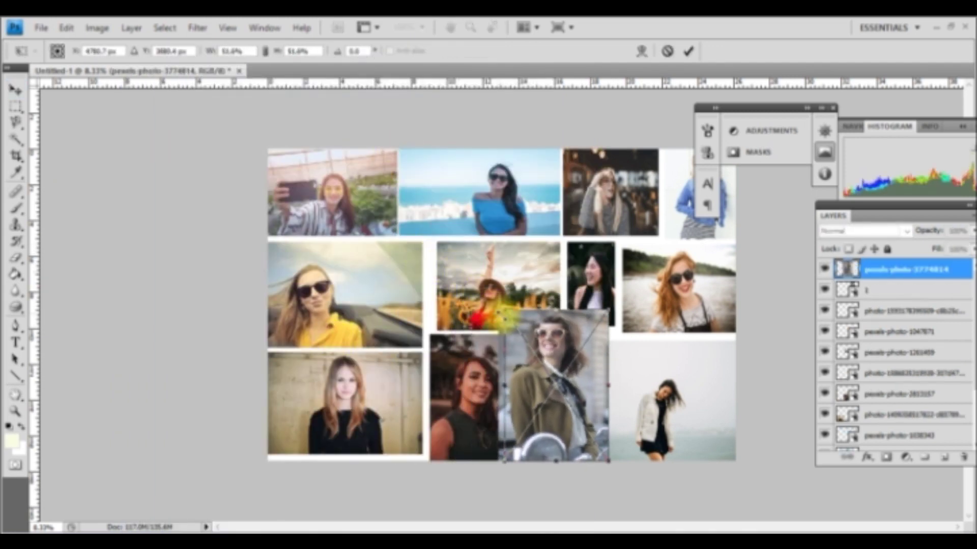
{"action": "left_click_drag", "start_coordinate": [572, 400], "coordinate": [585, 399]}
{"action": "left_click_drag", "start_coordinate": [561, 324], "coordinate": [562, 331]}
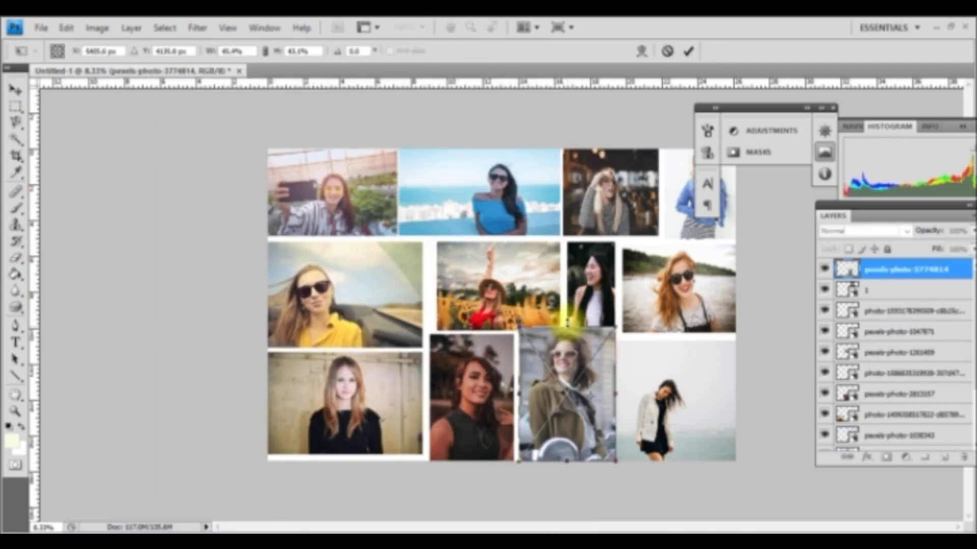
{"action": "left_click_drag", "start_coordinate": [571, 377], "coordinate": [570, 386]}
{"action": "left_click", "coordinate": [15, 90]}
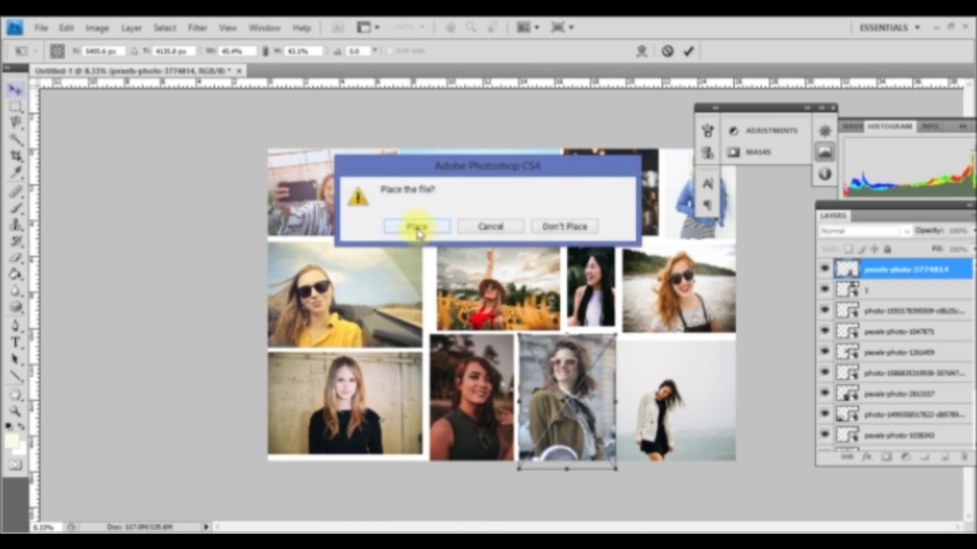
{"action": "left_click", "coordinate": [414, 224]}
{"action": "left_click", "coordinate": [875, 292], "text": "shift"}
Step: Select every photo layer and merge them into a single collage layer
{"action": "left_click", "coordinate": [894, 400], "text": "shift"}
{"action": "scroll", "coordinate": [898, 397], "scroll_direction": "down", "scroll_amount": 2}
{"action": "left_click", "coordinate": [898, 379], "text": "shift"}
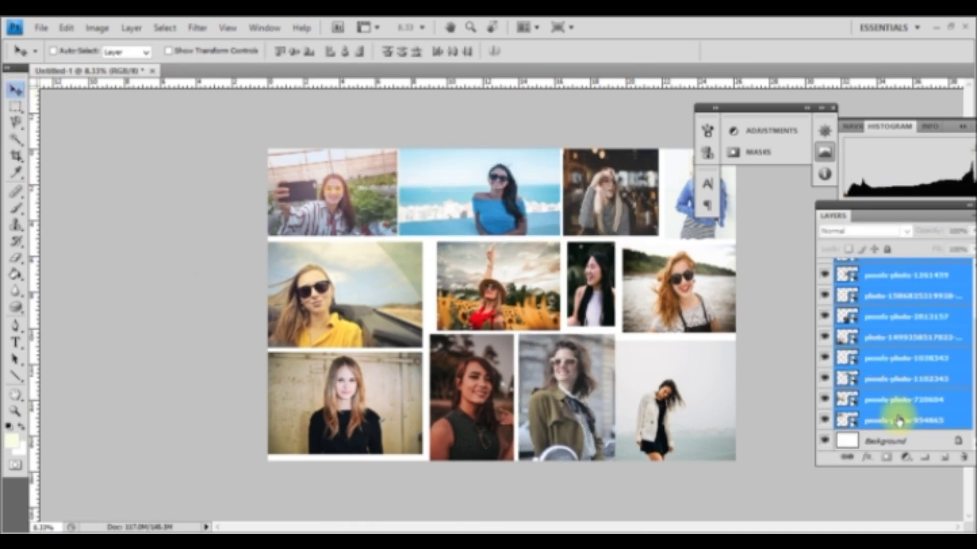
{"action": "right_click", "coordinate": [880, 323]}
{"action": "left_click", "coordinate": [789, 492]}
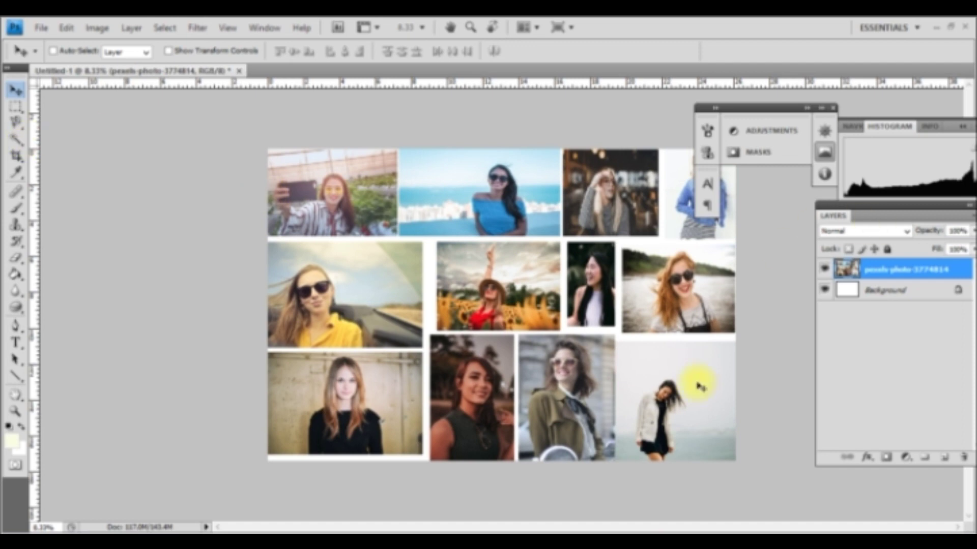
{"action": "key", "text": "ctrl+t"}
Step: Scale the merged collage to about a third and set it in the top-left corner
{"action": "mouse_move", "coordinate": [738, 463]}
{"action": "left_mouse_down"}
{"action": "mouse_move", "coordinate": [513, 333]}
{"action": "mouse_move", "coordinate": [436, 250]}
{"action": "left_mouse_up"}
{"action": "left_click_drag", "start_coordinate": [378, 194], "coordinate": [382, 214]}
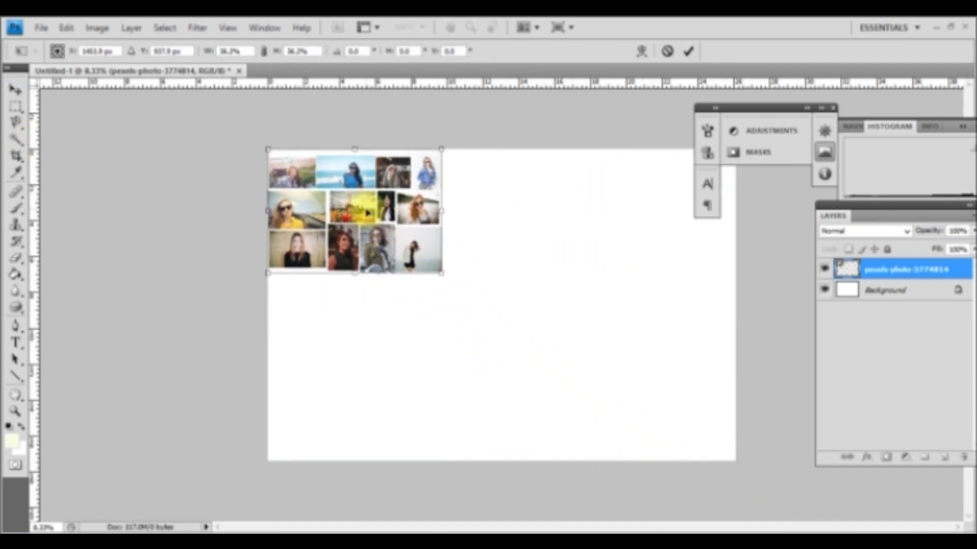
{"action": "left_click_drag", "start_coordinate": [441, 267], "coordinate": [423, 250]}
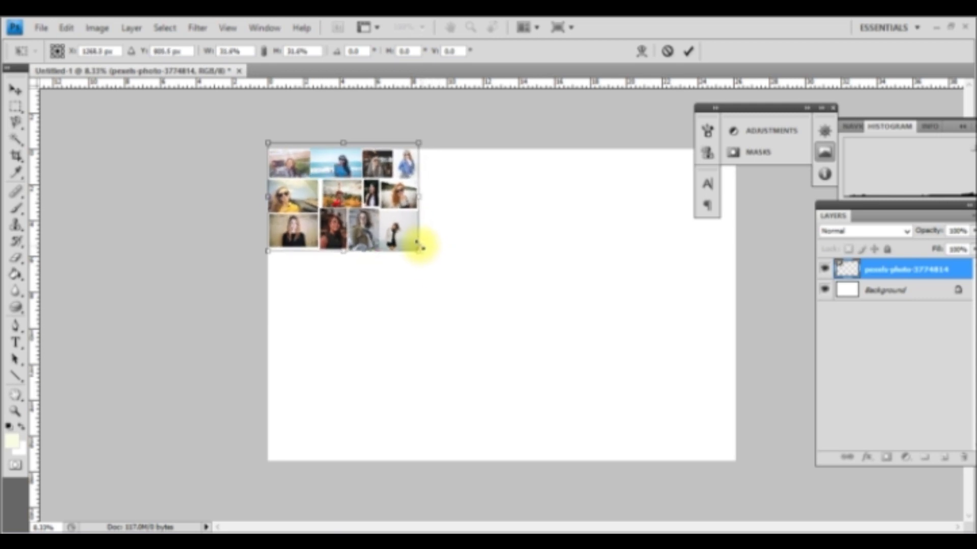
{"action": "left_click", "coordinate": [15, 90]}
{"action": "left_click", "coordinate": [427, 225]}
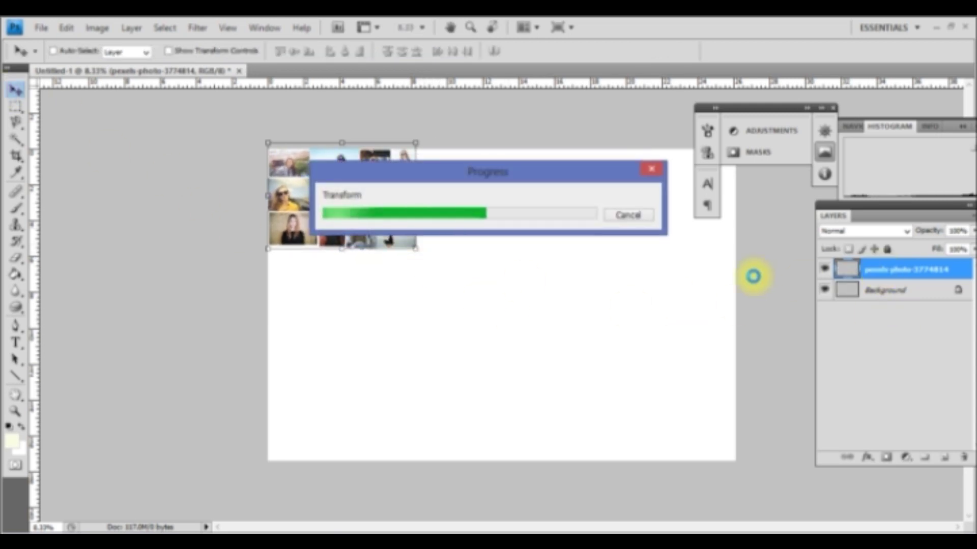
Step: Duplicate the collage layer twice and move a copy to the right
{"action": "right_click", "coordinate": [924, 270]}
{"action": "left_click", "coordinate": [811, 253]}
{"action": "left_click", "coordinate": [484, 178]}
{"action": "right_click", "coordinate": [899, 270]}
{"action": "left_click", "coordinate": [796, 257]}
{"action": "left_click", "coordinate": [483, 179]}
{"action": "left_click_drag", "start_coordinate": [380, 221], "coordinate": [602, 221]}
Step: Line the third collage copy up beside the others and merge the three copies into one row
{"action": "left_click_drag", "start_coordinate": [405, 210], "coordinate": [649, 216]}
{"action": "left_click", "coordinate": [887, 270]}
{"action": "left_click", "coordinate": [901, 310], "text": "shift"}
{"action": "right_click", "coordinate": [897, 311]}
{"action": "left_click", "coordinate": [754, 486]}
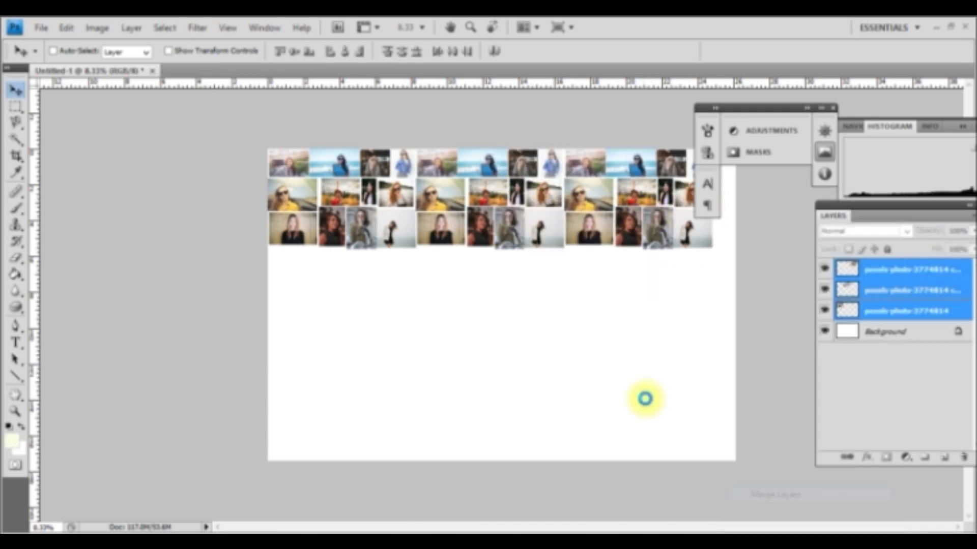
Step: Duplicate the merged row and move the copy below the first row
{"action": "right_click", "coordinate": [890, 269]}
{"action": "left_click", "coordinate": [811, 255]}
{"action": "left_click", "coordinate": [484, 201]}
{"action": "left_click_drag", "start_coordinate": [543, 221], "coordinate": [544, 328]}
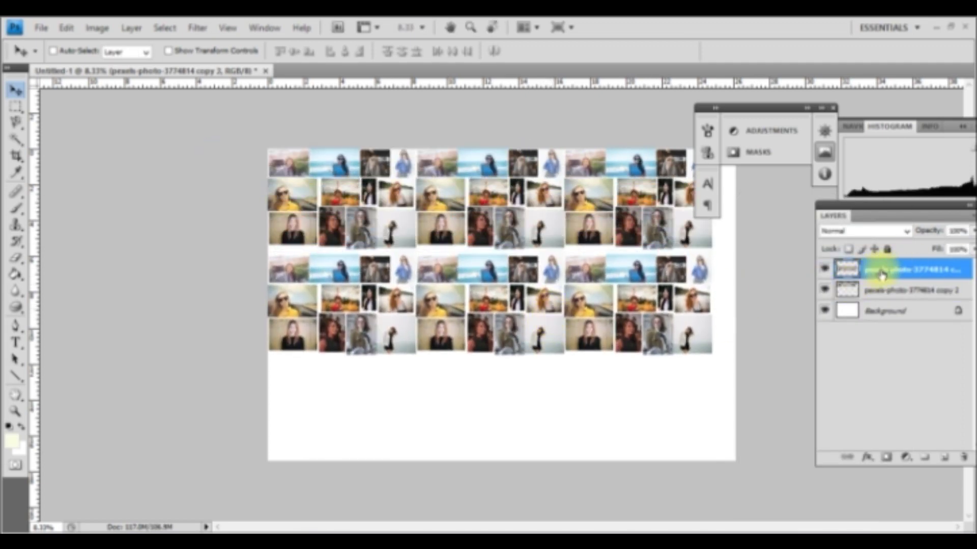
Step: Add another row copy near the canvas bottom and close the gap above it
{"action": "right_click", "coordinate": [882, 275]}
{"action": "right_click", "coordinate": [891, 275]}
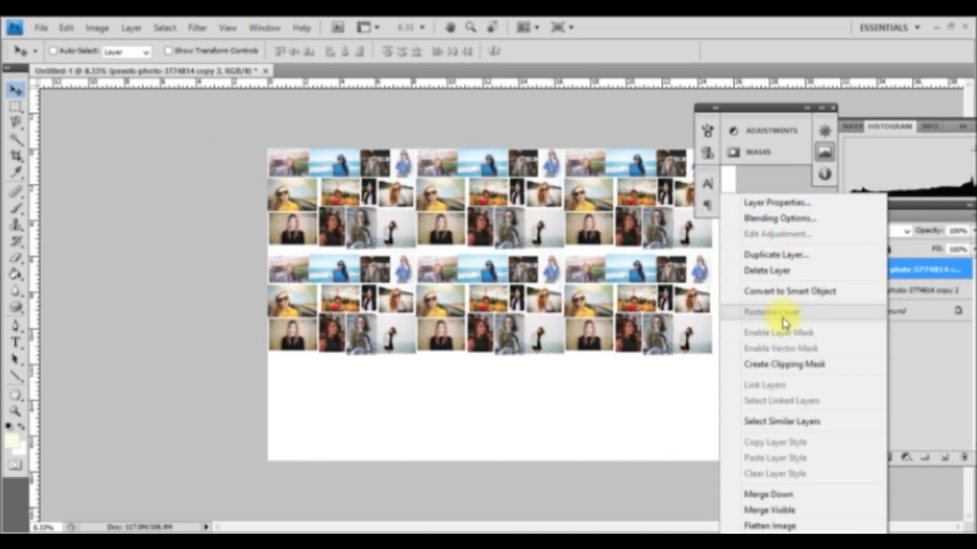
{"action": "left_click", "coordinate": [775, 255]}
{"action": "left_click", "coordinate": [490, 173]}
{"action": "mouse_move", "coordinate": [507, 315]}
{"action": "left_mouse_down"}
{"action": "mouse_move", "coordinate": [540, 404]}
{"action": "mouse_move", "coordinate": [540, 395]}
{"action": "left_mouse_up"}
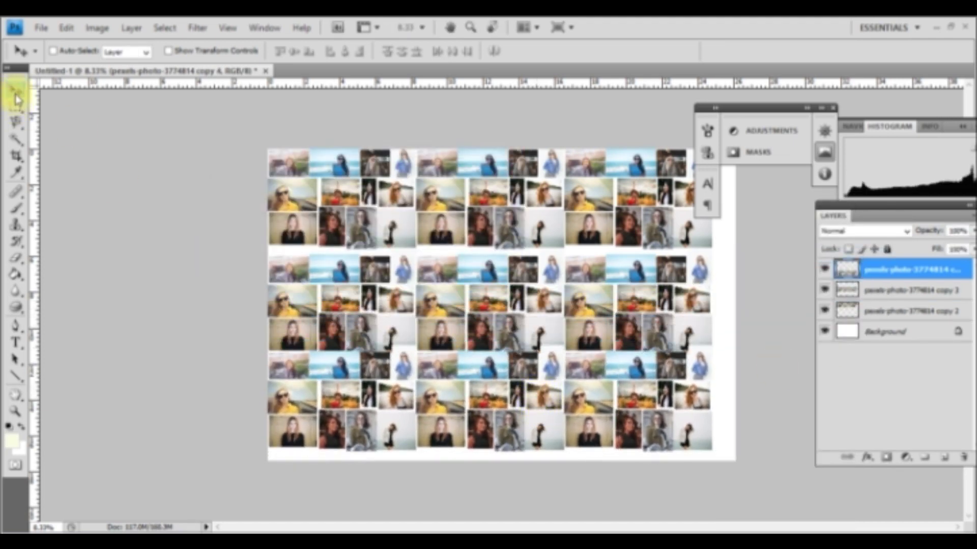
{"action": "left_click_drag", "start_coordinate": [629, 277], "coordinate": [630, 268]}
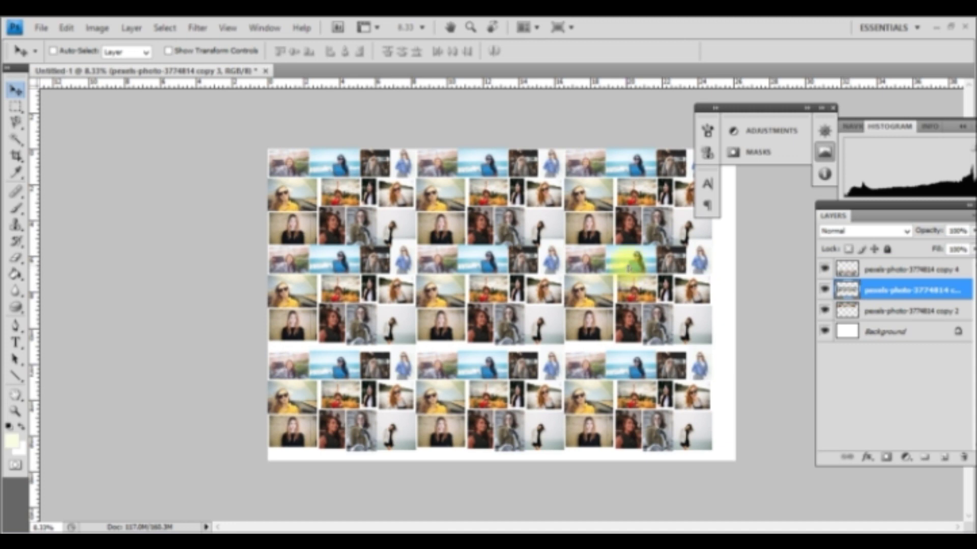
Step: Nudge the bottom row up, then duplicate it into a fourth row at the canvas bottom
{"action": "left_click", "coordinate": [892, 312]}
{"action": "left_click", "coordinate": [901, 269]}
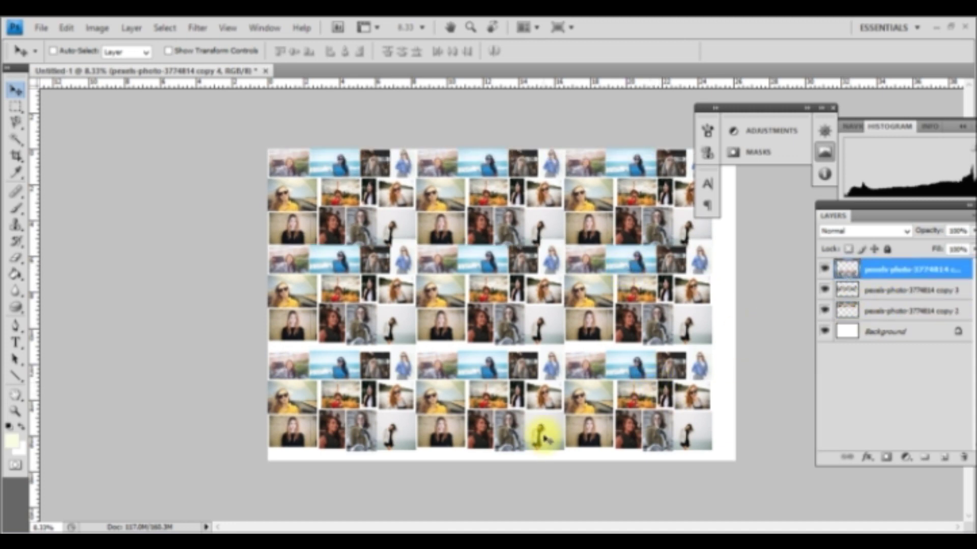
{"action": "left_click_drag", "start_coordinate": [539, 430], "coordinate": [539, 422]}
{"action": "right_click", "coordinate": [896, 269]}
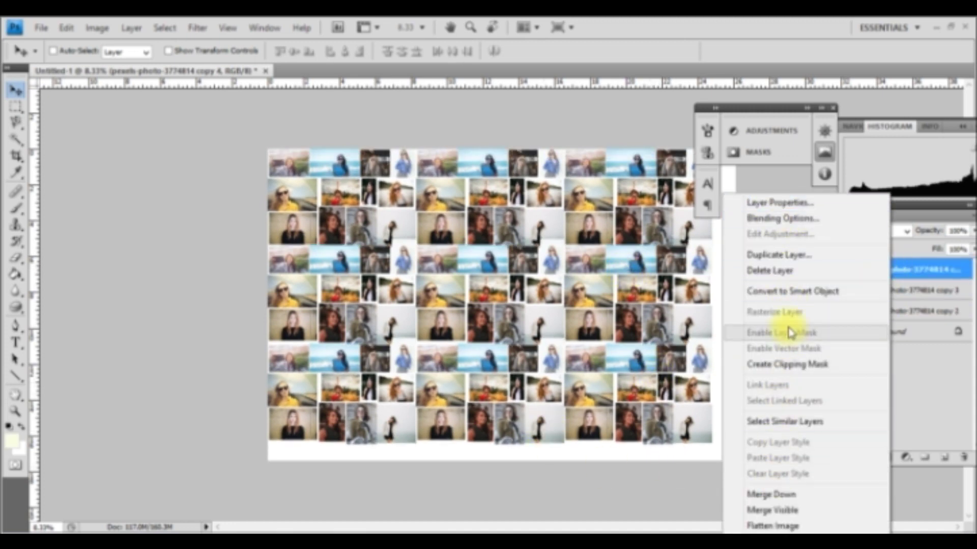
{"action": "left_click", "coordinate": [779, 254]}
{"action": "key", "text": "Return"}
{"action": "left_click_drag", "start_coordinate": [577, 388], "coordinate": [620, 495]}
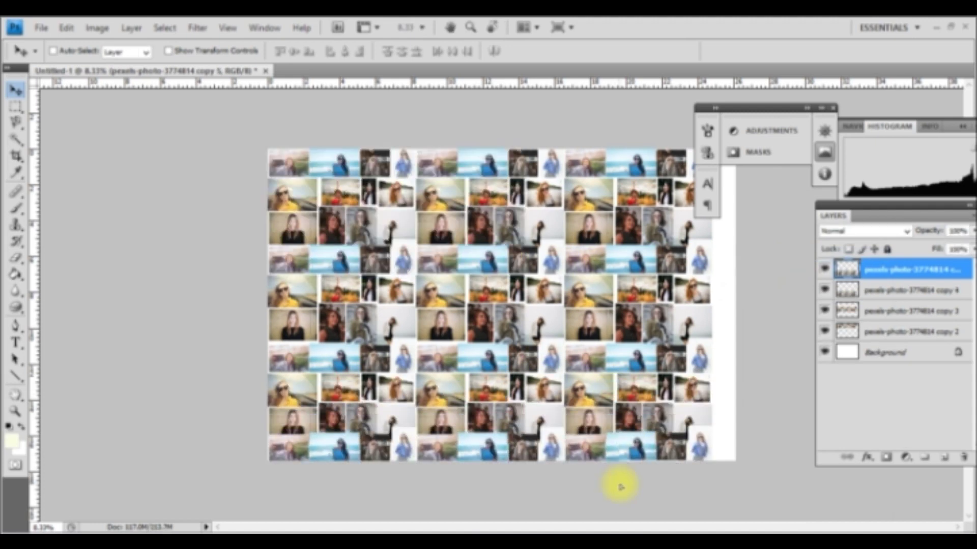
{"action": "left_click", "coordinate": [875, 332], "text": "shift"}
Step: Merge the four collage rows into a single tiled layer
{"action": "right_click", "coordinate": [901, 311]}
{"action": "left_click", "coordinate": [802, 253]}
{"action": "key", "text": "Return"}
{"action": "right_click", "coordinate": [921, 296]}
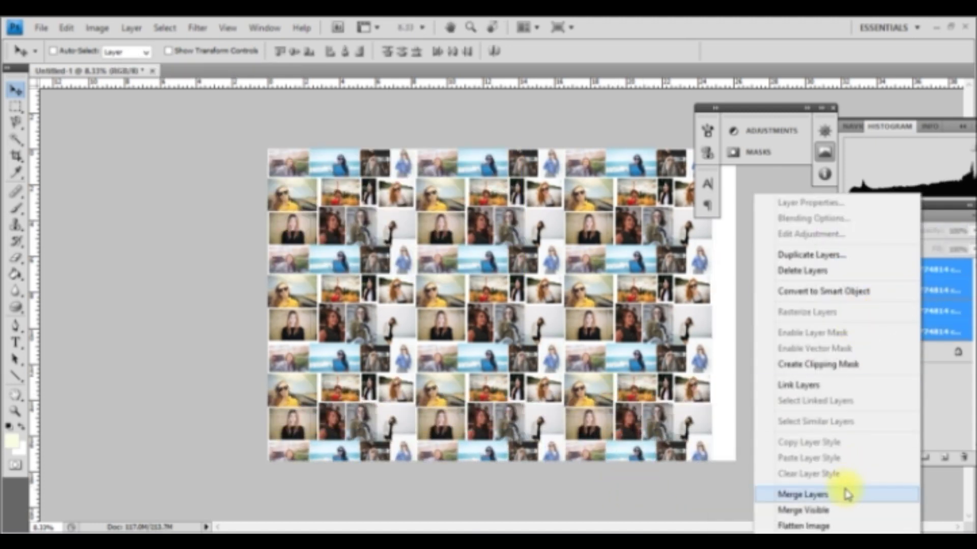
{"action": "left_click", "coordinate": [846, 493]}
Step: Duplicate the tiled layer, shift the copy right over the blank edge, and merge both
{"action": "right_click", "coordinate": [906, 269]}
{"action": "left_click", "coordinate": [860, 255]}
{"action": "left_click", "coordinate": [488, 176]}
{"action": "mouse_move", "coordinate": [534, 382]}
{"action": "left_mouse_down"}
{"action": "mouse_move", "coordinate": [835, 393]}
{"action": "mouse_move", "coordinate": [692, 364]}
{"action": "mouse_move", "coordinate": [776, 359]}
{"action": "mouse_move", "coordinate": [729, 346]}
{"action": "mouse_move", "coordinate": [739, 346]}
{"action": "left_mouse_up"}
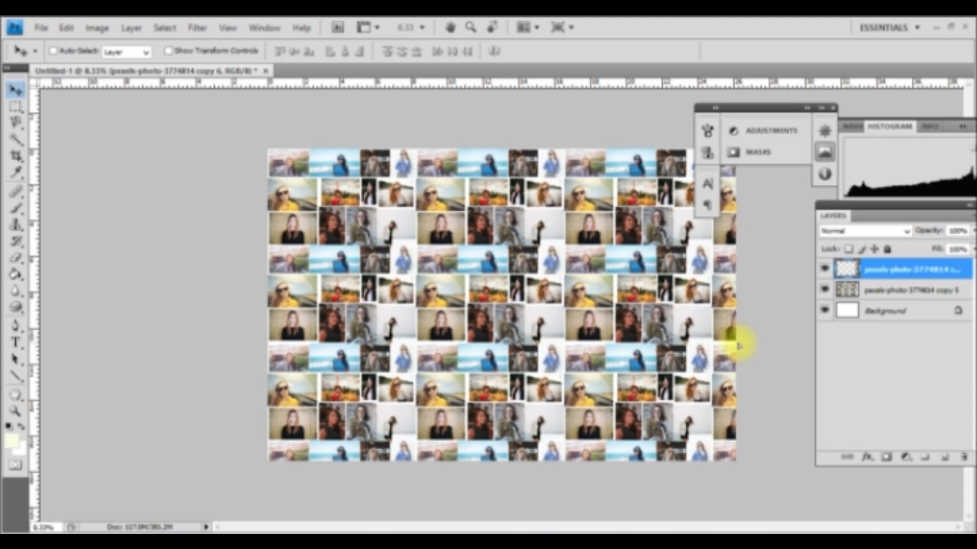
{"action": "left_click", "coordinate": [911, 290], "text": "shift"}
{"action": "right_click", "coordinate": [840, 283]}
{"action": "left_click", "coordinate": [793, 500]}
{"action": "left_click", "coordinate": [41, 28]}
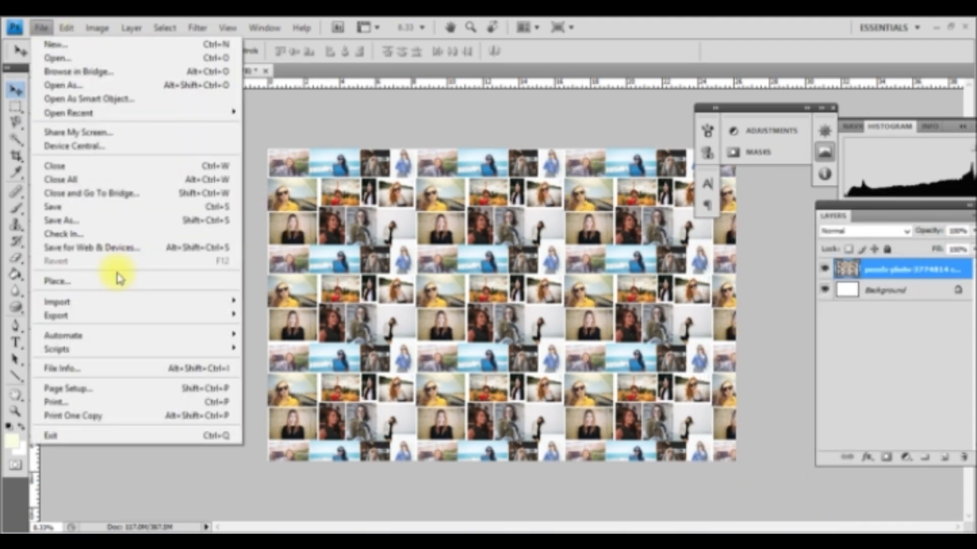
Step: Save the masked-woman photo from the web page and place it onto the canvas
{"action": "left_click", "coordinate": [124, 250]}
{"action": "left_click_drag", "start_coordinate": [563, 229], "coordinate": [562, 331]}
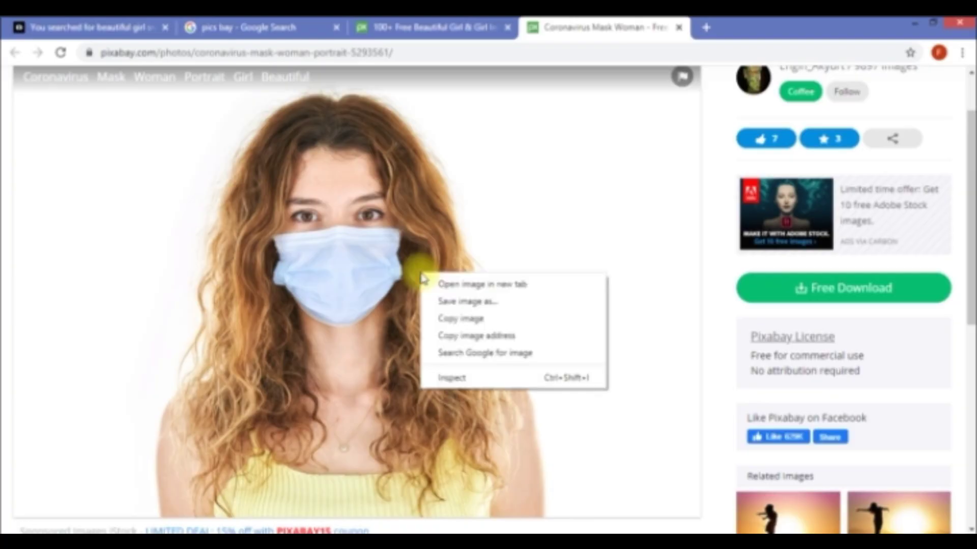
{"action": "left_click", "coordinate": [447, 300]}
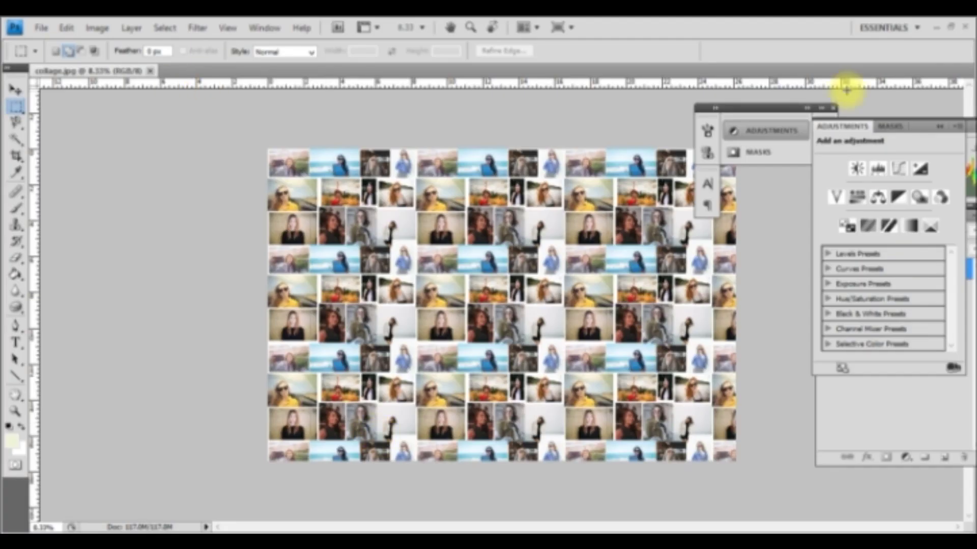
{"action": "left_click", "coordinate": [40, 27]}
{"action": "left_click", "coordinate": [76, 280]}
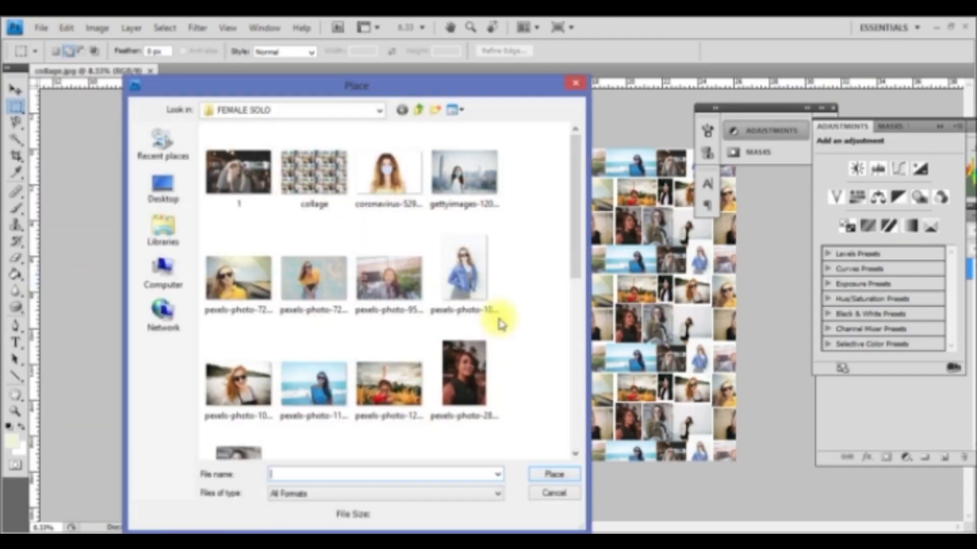
{"action": "double_click", "coordinate": [483, 301]}
Step: Enlarge the placed portrait to about 783% by 809% over the collage and commit it
{"action": "left_click_drag", "start_coordinate": [556, 341], "coordinate": [633, 436]}
{"action": "mouse_move", "coordinate": [528, 309]}
{"action": "left_mouse_down"}
{"action": "mouse_move", "coordinate": [388, 219]}
{"action": "mouse_move", "coordinate": [458, 222]}
{"action": "left_mouse_up"}
{"action": "left_click_drag", "start_coordinate": [567, 299], "coordinate": [763, 430]}
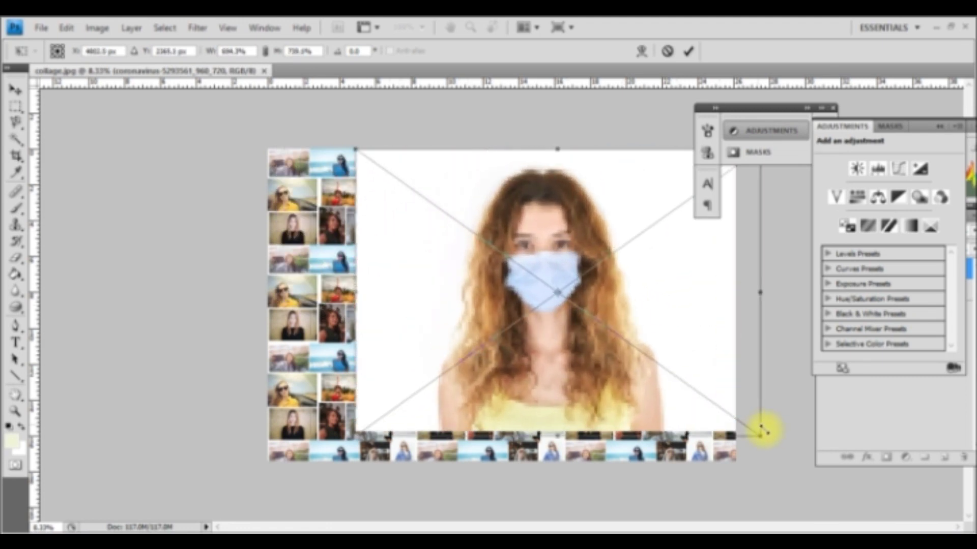
{"action": "left_click_drag", "start_coordinate": [627, 308], "coordinate": [577, 307]}
{"action": "left_click_drag", "start_coordinate": [722, 432], "coordinate": [758, 459]}
{"action": "left_click_drag", "start_coordinate": [633, 332], "coordinate": [602, 336]}
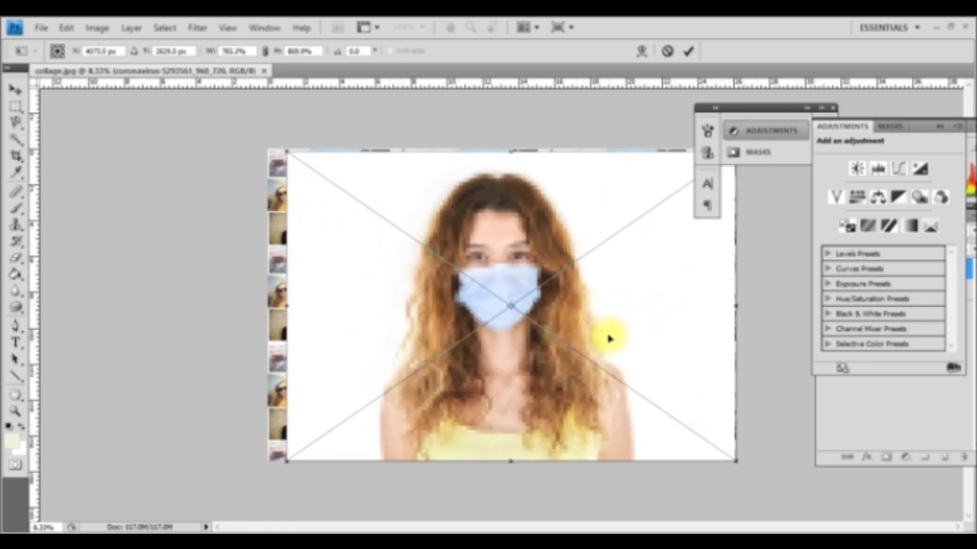
{"action": "left_click", "coordinate": [12, 87]}
{"action": "key", "text": "Return"}
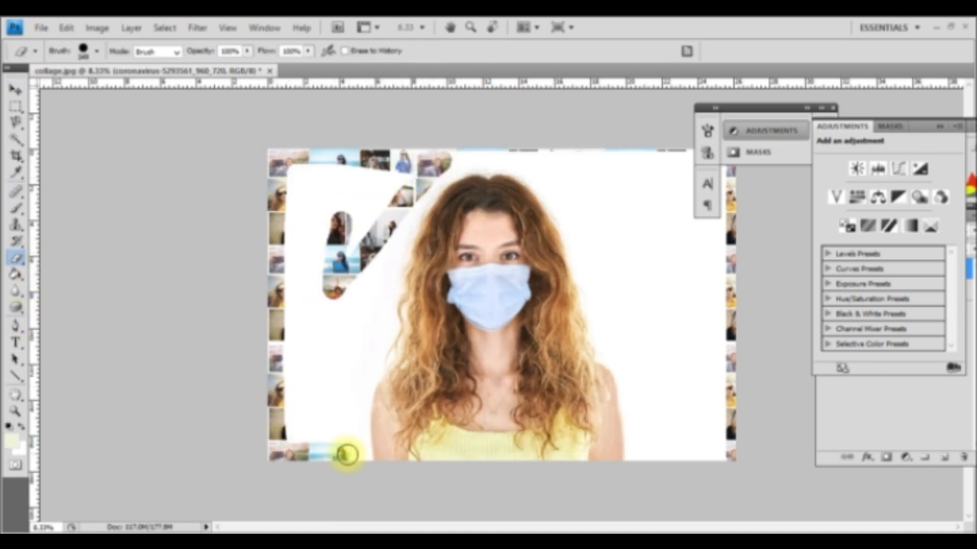
Step: Erase the portrait's white background on the left and zoom in to inspect the edges
{"action": "left_click_drag", "start_coordinate": [360, 366], "coordinate": [344, 288]}
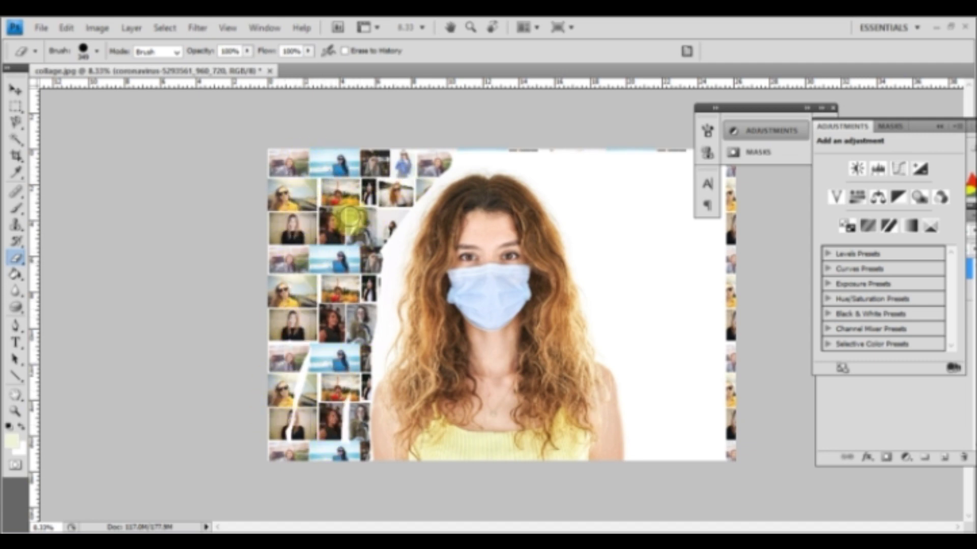
{"action": "key", "text": "ctrl+plus"}
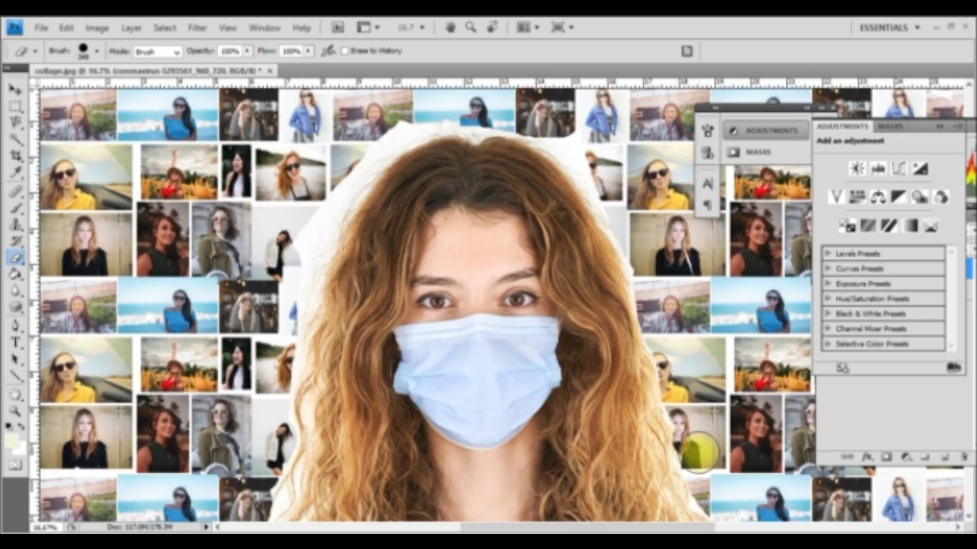
{"action": "scroll", "coordinate": [578, 277], "scroll_direction": "up", "scroll_amount": 1}
{"action": "scroll", "coordinate": [556, 174], "scroll_direction": "up", "scroll_amount": 2}
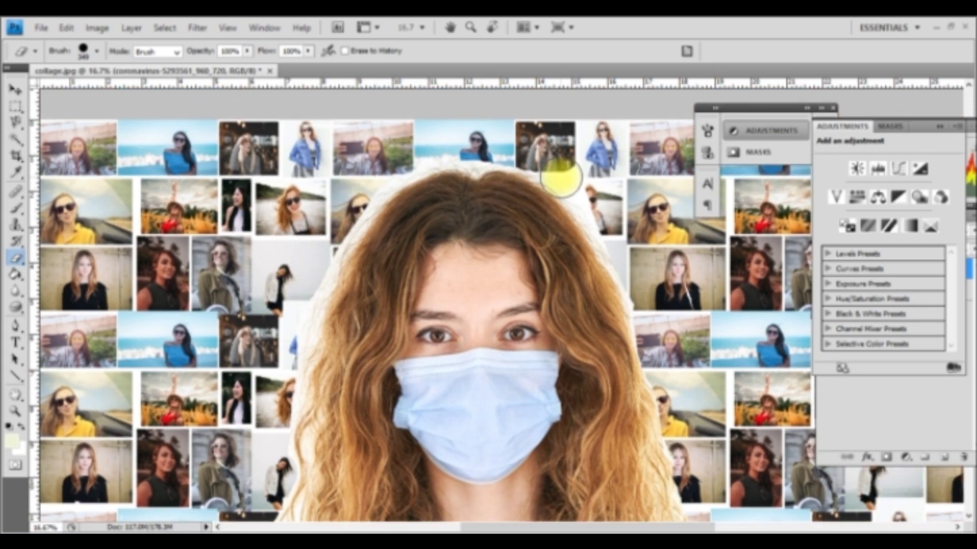
{"action": "scroll", "coordinate": [370, 195], "scroll_direction": "down", "scroll_amount": 6}
{"action": "scroll", "coordinate": [371, 194], "scroll_direction": "down", "scroll_amount": 6}
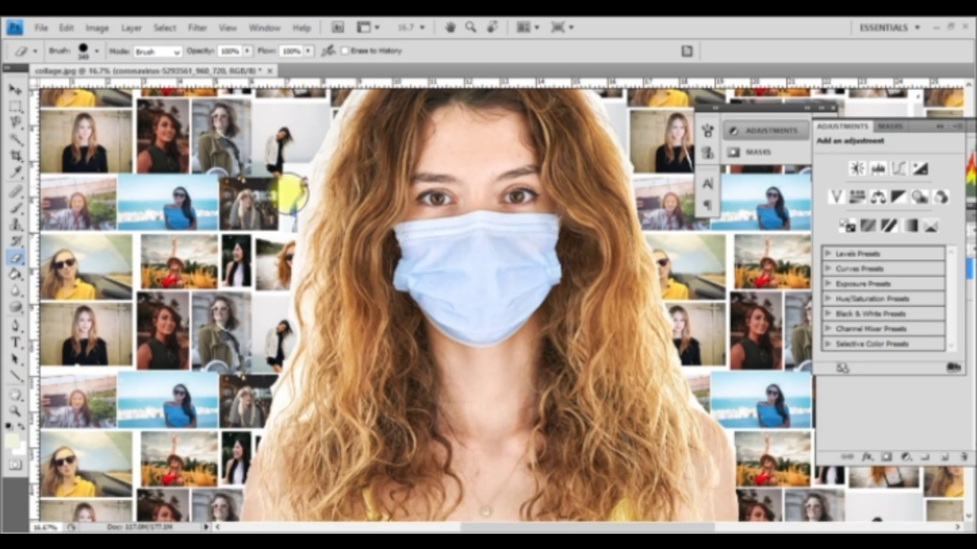
{"action": "scroll", "coordinate": [290, 224], "scroll_direction": "up", "scroll_amount": 7}
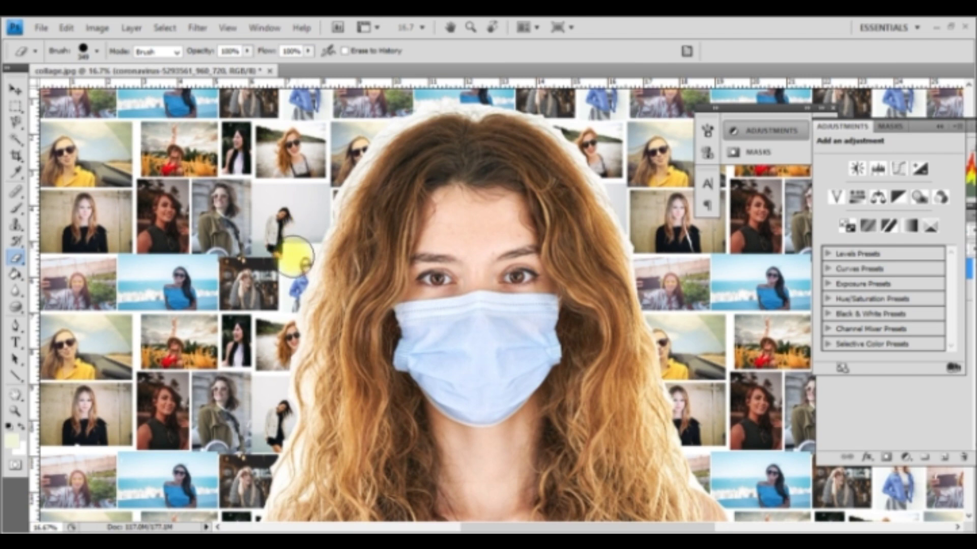
{"action": "scroll", "coordinate": [356, 226], "scroll_direction": "down", "scroll_amount": 18}
{"action": "scroll", "coordinate": [398, 240], "scroll_direction": "down", "scroll_amount": 2}
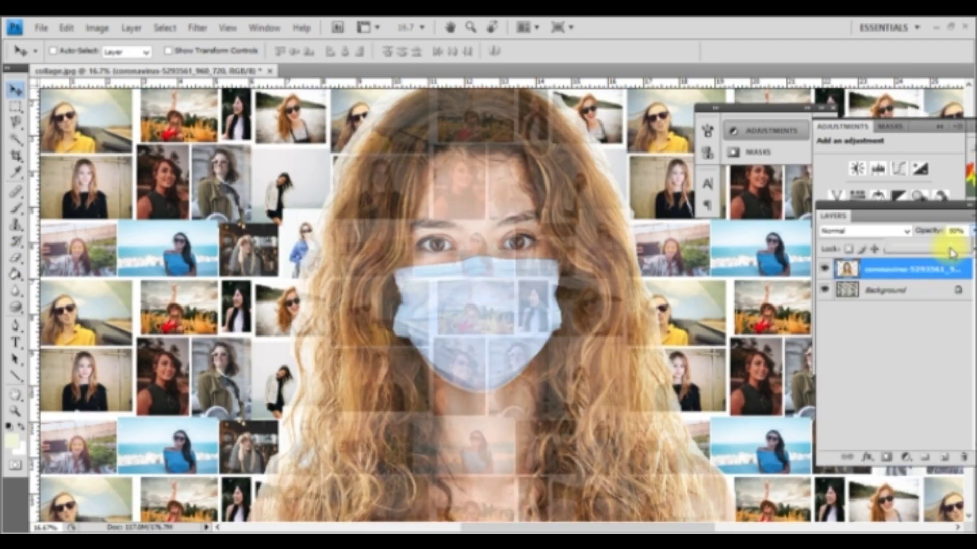
Step: Fade the portrait to 50% opacity, add a new layer, and paint a History Brush stroke
{"action": "left_click_drag", "start_coordinate": [949, 251], "coordinate": [939, 250]}
{"action": "left_click", "coordinate": [944, 456]}
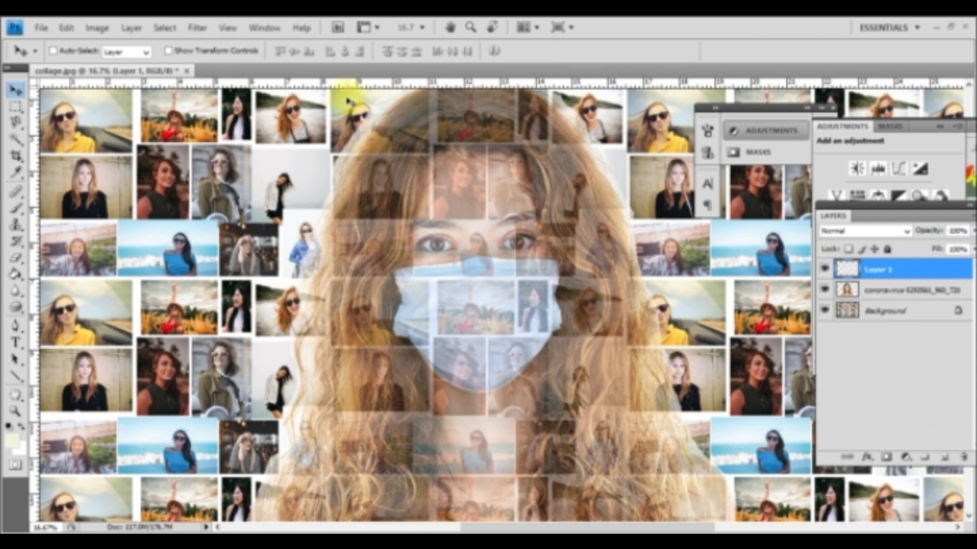
{"action": "key", "text": "ctrl+minus"}
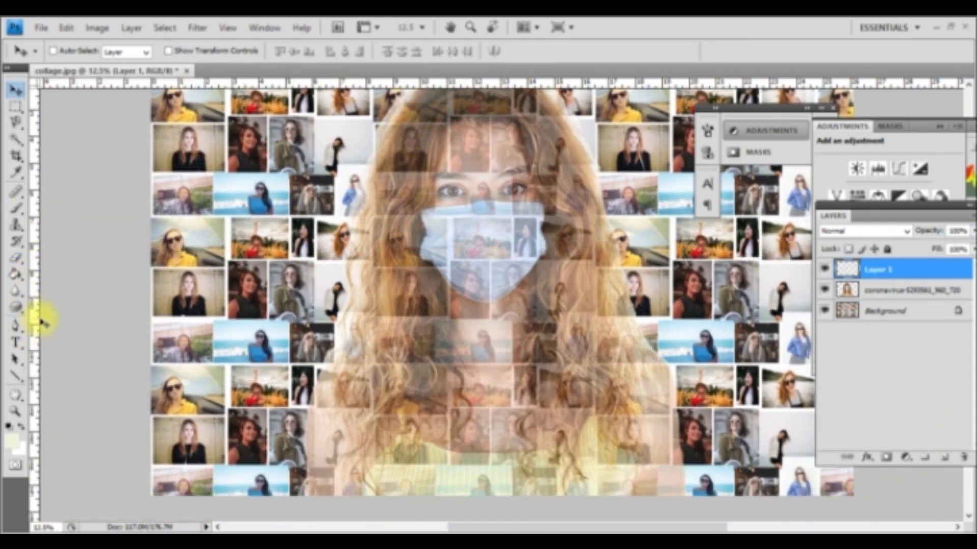
{"action": "left_click", "coordinate": [17, 242]}
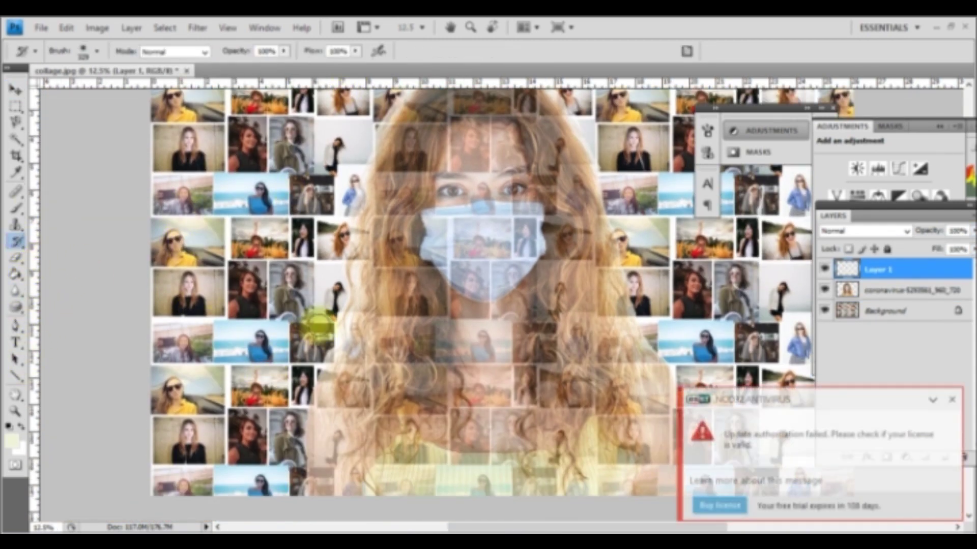
{"action": "left_click_drag", "start_coordinate": [324, 346], "coordinate": [296, 447]}
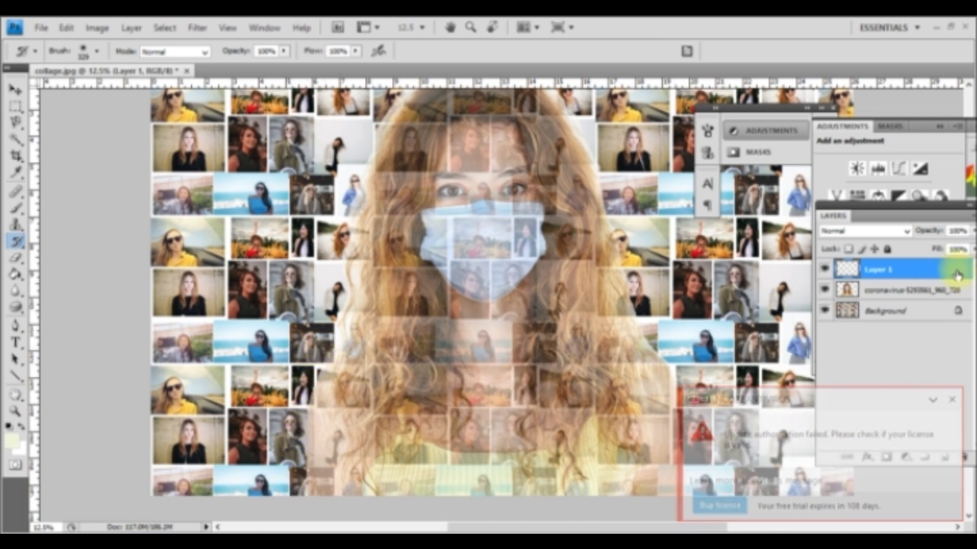
Step: Set the new layer to 92% opacity and resize the regular History Brush
{"action": "left_click", "coordinate": [971, 231]}
{"action": "left_click", "coordinate": [98, 53]}
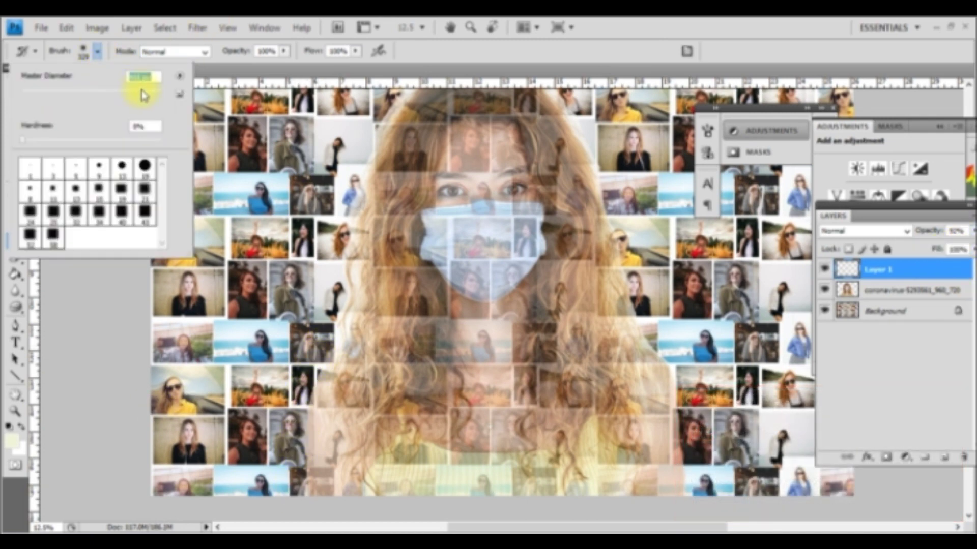
{"action": "left_click", "coordinate": [99, 166]}
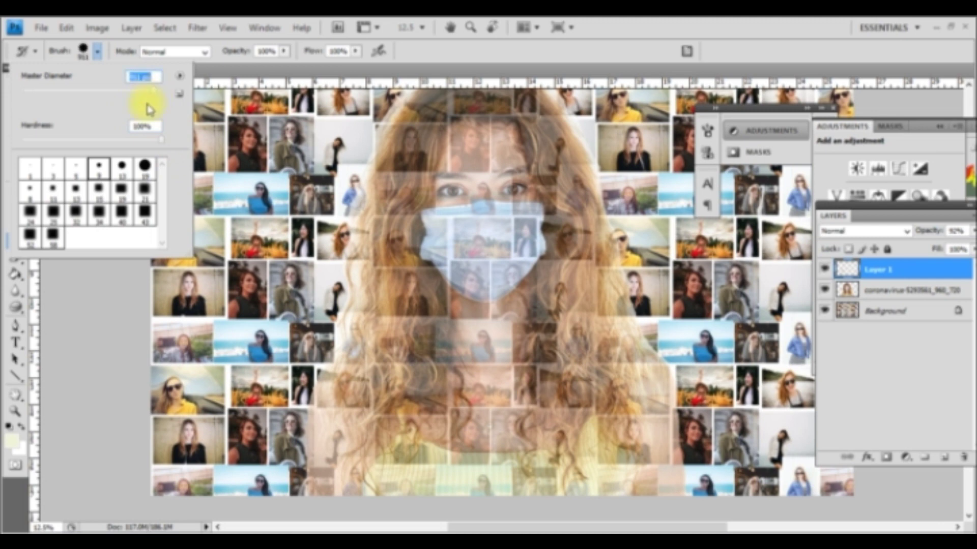
{"action": "key", "text": "Return"}
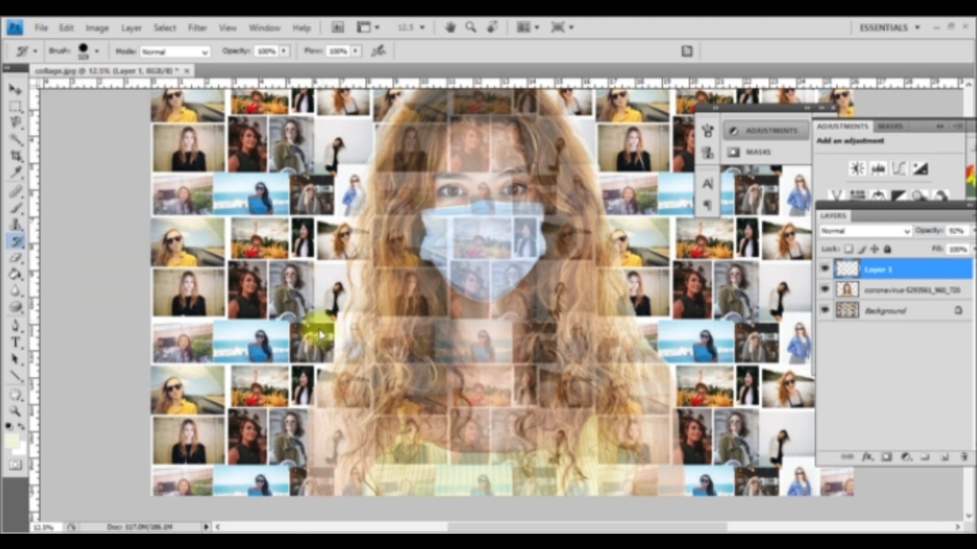
{"action": "scroll", "coordinate": [499, 374], "scroll_direction": "up", "scroll_amount": 3}
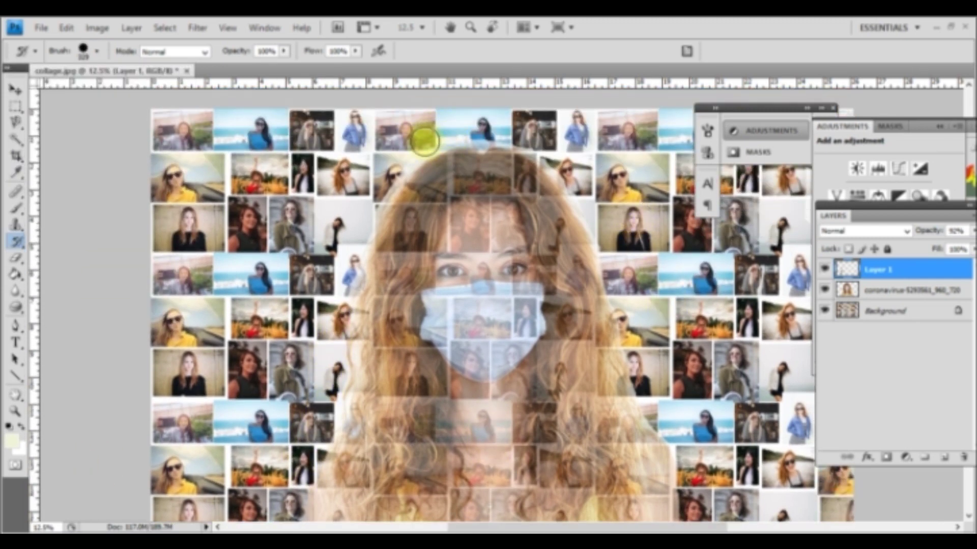
{"action": "right_click", "coordinate": [16, 241]}
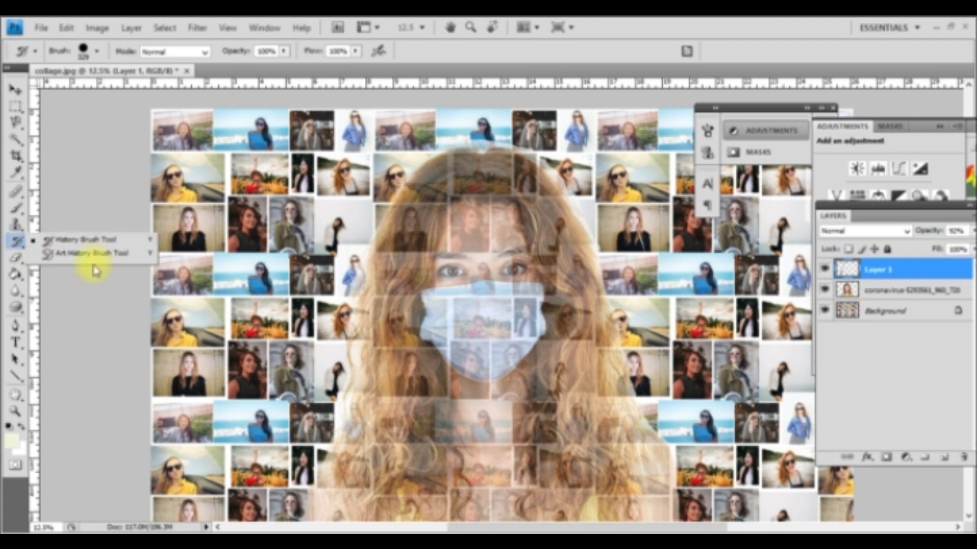
{"action": "left_click", "coordinate": [91, 243]}
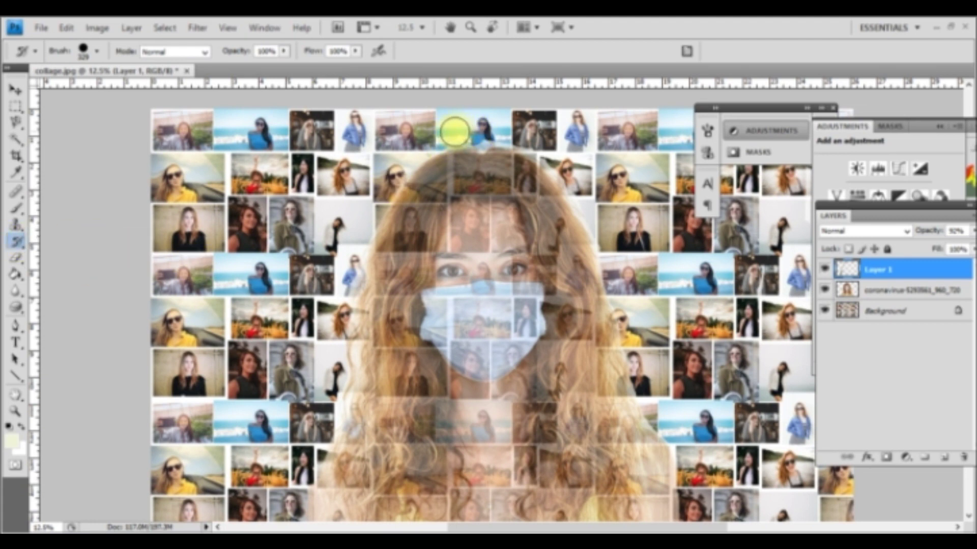
Step: Pick a pale cream foreground colour and a large soft-edged brush
{"action": "left_click", "coordinate": [10, 443]}
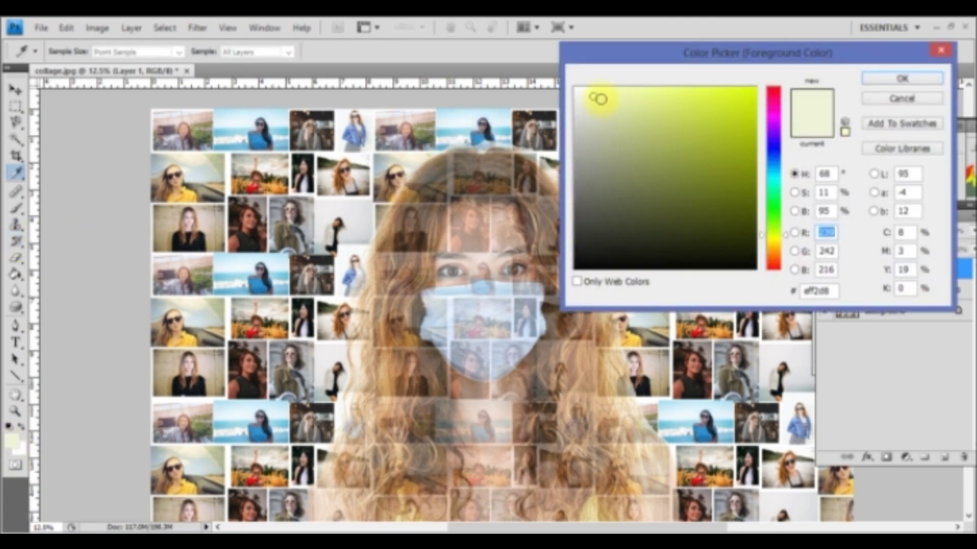
{"action": "left_click", "coordinate": [916, 80]}
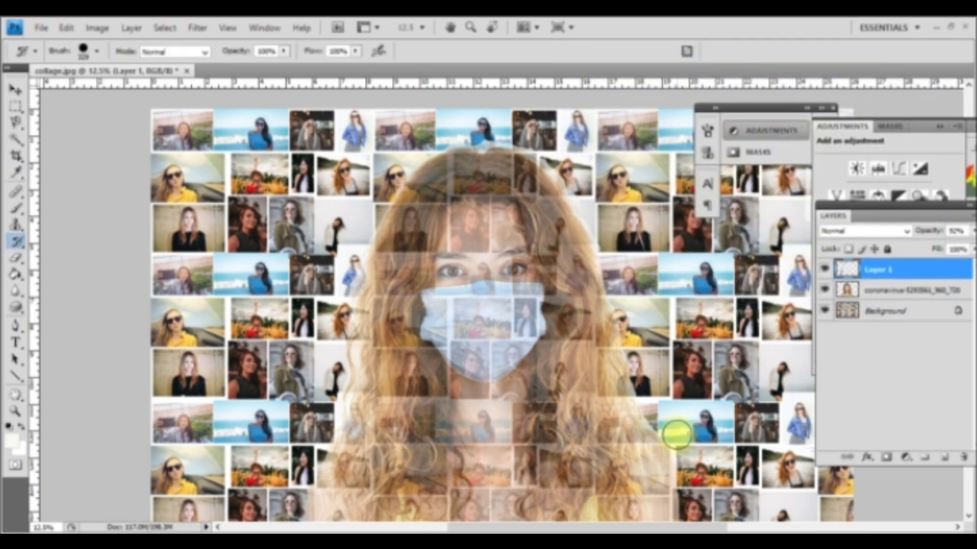
{"action": "left_click", "coordinate": [96, 51]}
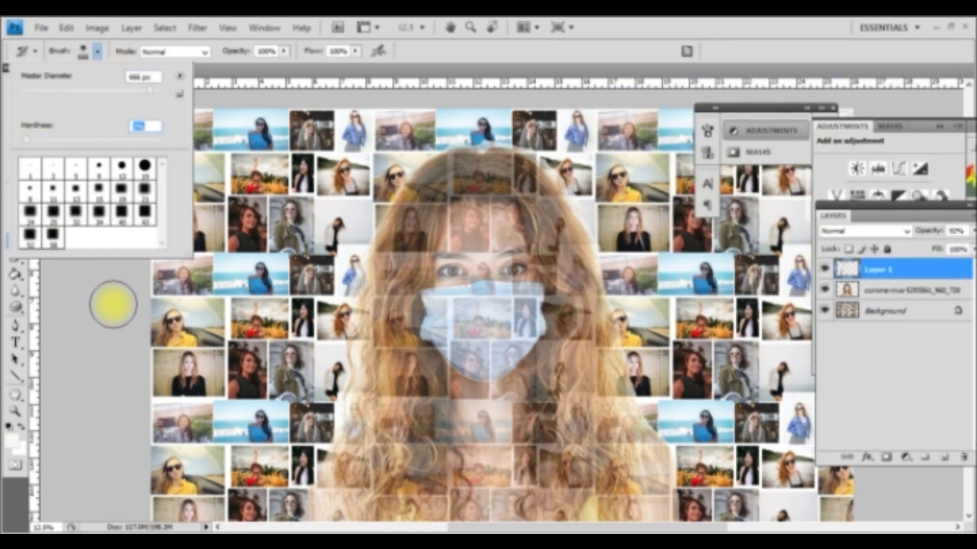
{"action": "left_click", "coordinate": [114, 290]}
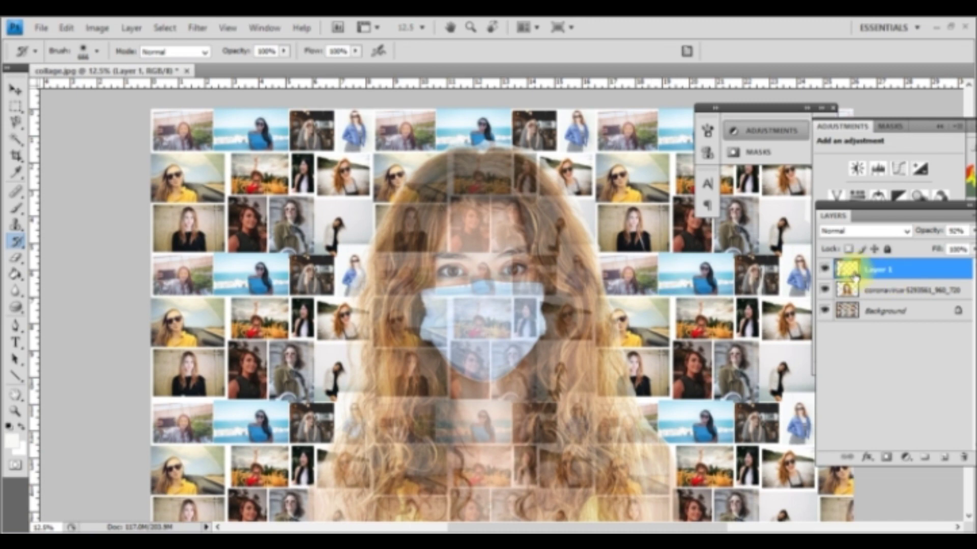
Step: Give Layer 1 a white Color Overlay at reduced opacity
{"action": "double_click", "coordinate": [848, 270]}
{"action": "left_click", "coordinate": [34, 328]}
{"action": "left_click", "coordinate": [305, 192]}
{"action": "left_click", "coordinate": [575, 96]}
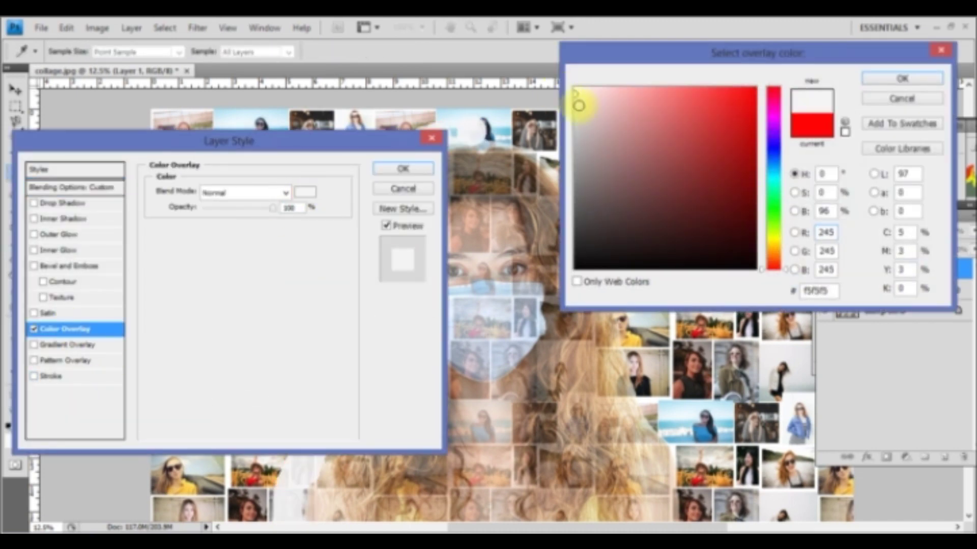
{"action": "left_click", "coordinate": [902, 78]}
{"action": "left_click_drag", "start_coordinate": [273, 208], "coordinate": [251, 215]}
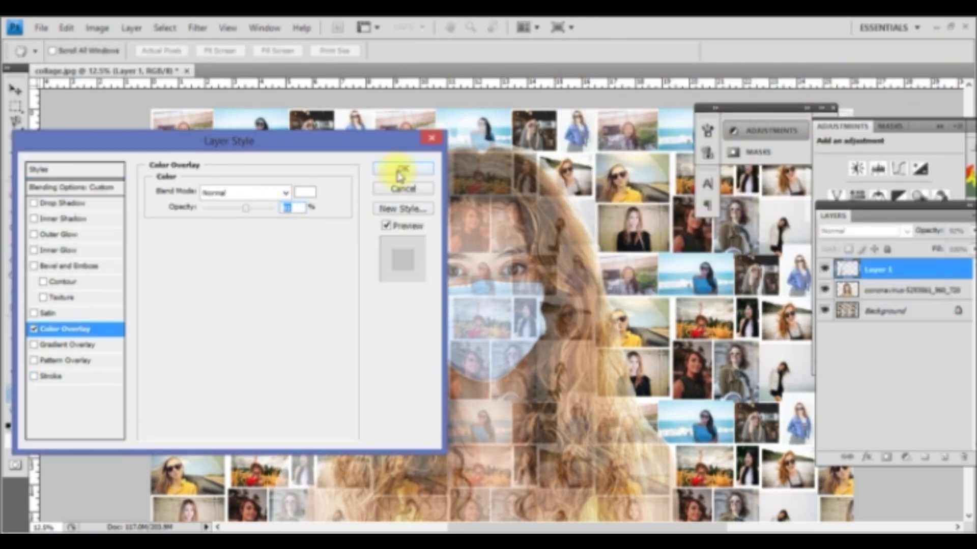
{"action": "left_click", "coordinate": [396, 173]}
{"action": "scroll", "coordinate": [738, 306], "scroll_direction": "down", "scroll_amount": 2}
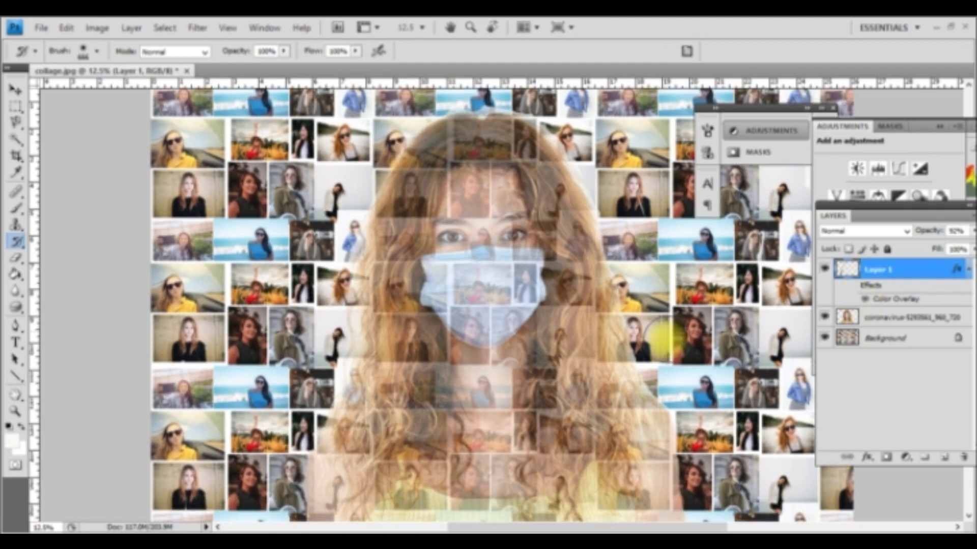
{"action": "scroll", "coordinate": [610, 382], "scroll_direction": "down", "scroll_amount": 1}
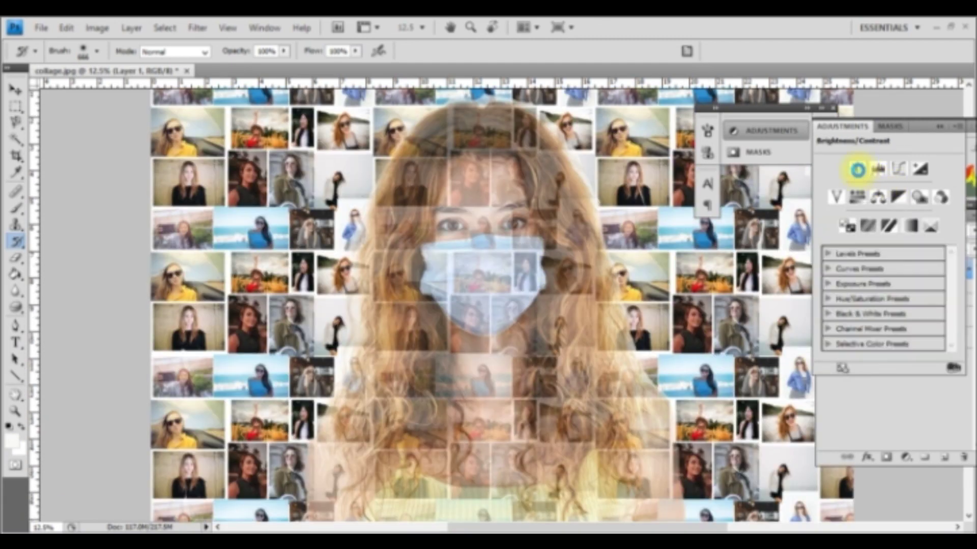
Step: Add a Brightness/Contrast adjustment with brightness 3 and contrast 19, then zoom out
{"action": "left_click", "coordinate": [865, 169]}
{"action": "mouse_move", "coordinate": [894, 211]}
{"action": "left_mouse_down"}
{"action": "mouse_move", "coordinate": [891, 181]}
{"action": "mouse_move", "coordinate": [900, 210]}
{"action": "left_mouse_up"}
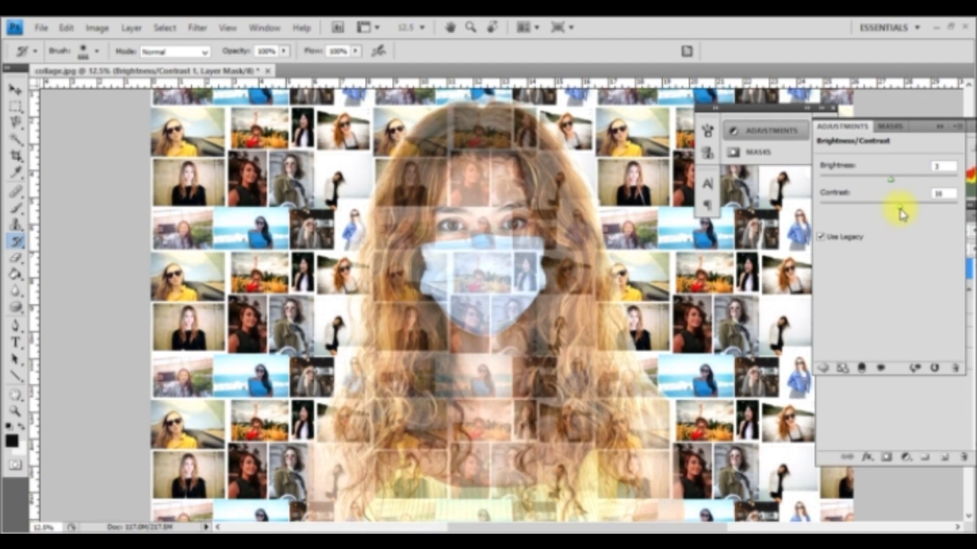
{"action": "key", "text": "v"}
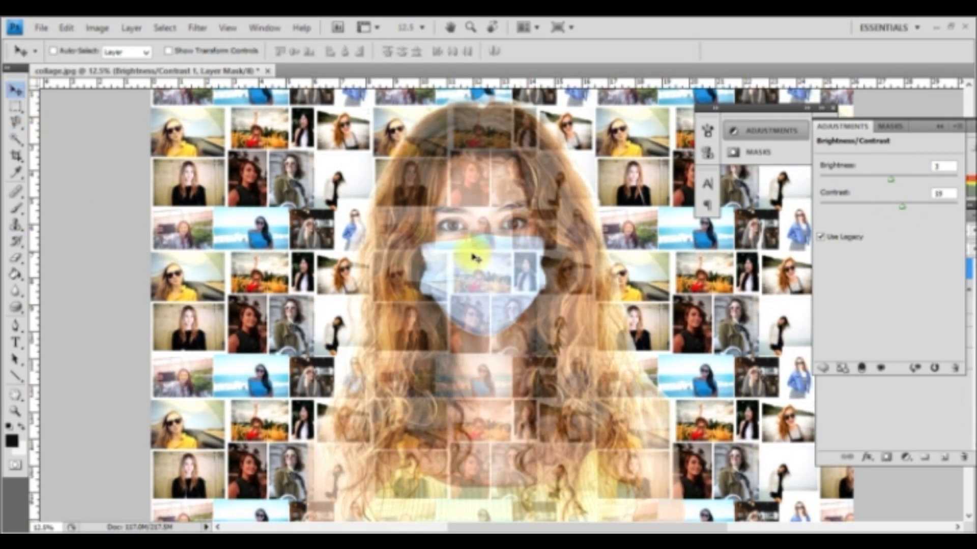
{"action": "key", "text": "ctrl+minus"}
{"action": "left_click", "coordinate": [40, 28]}
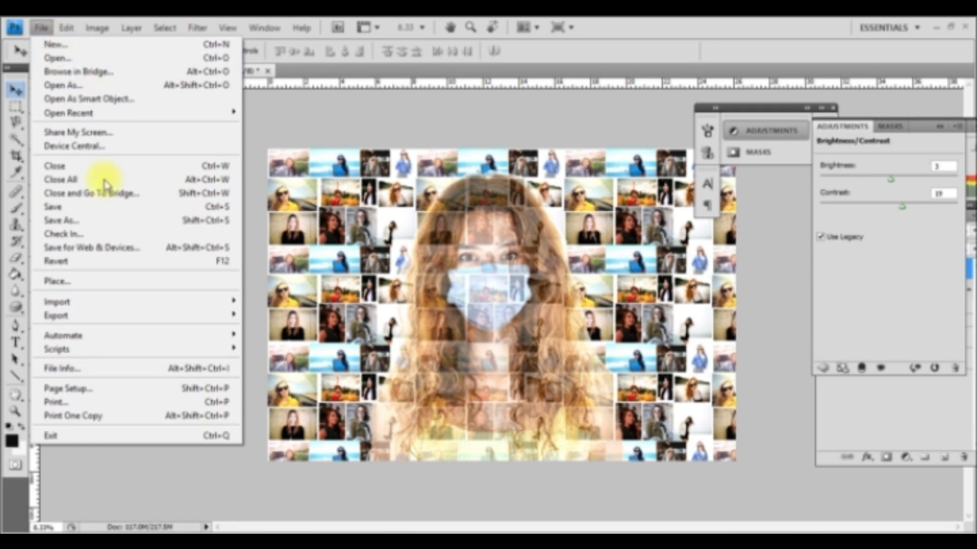
Step: Save the collage as JPEG 'corona virus mask image' at Maximum quality
{"action": "left_click", "coordinate": [102, 219]}
{"action": "left_click", "coordinate": [438, 360]}
{"action": "left_click", "coordinate": [381, 447]}
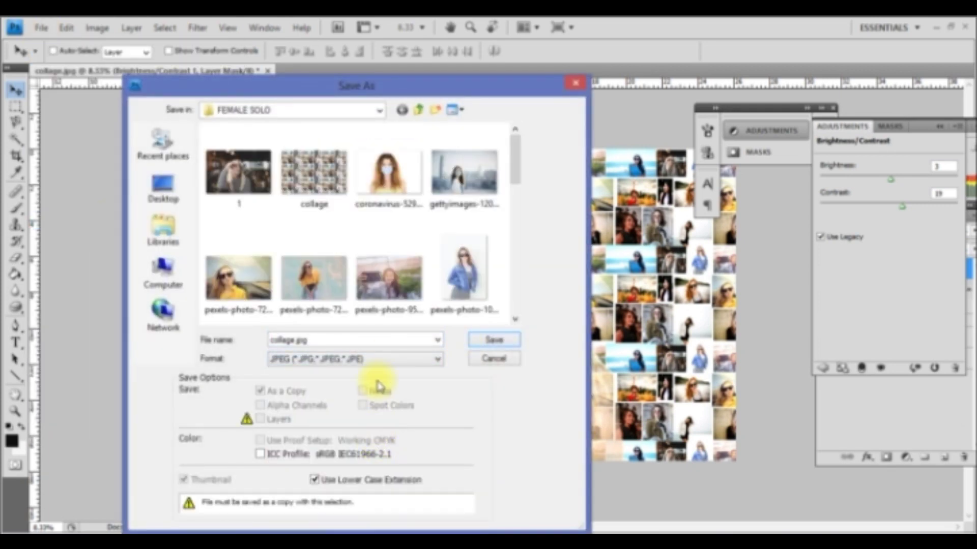
{"action": "type", "text": "corona virus mask image"}
{"action": "left_click", "coordinate": [493, 340]}
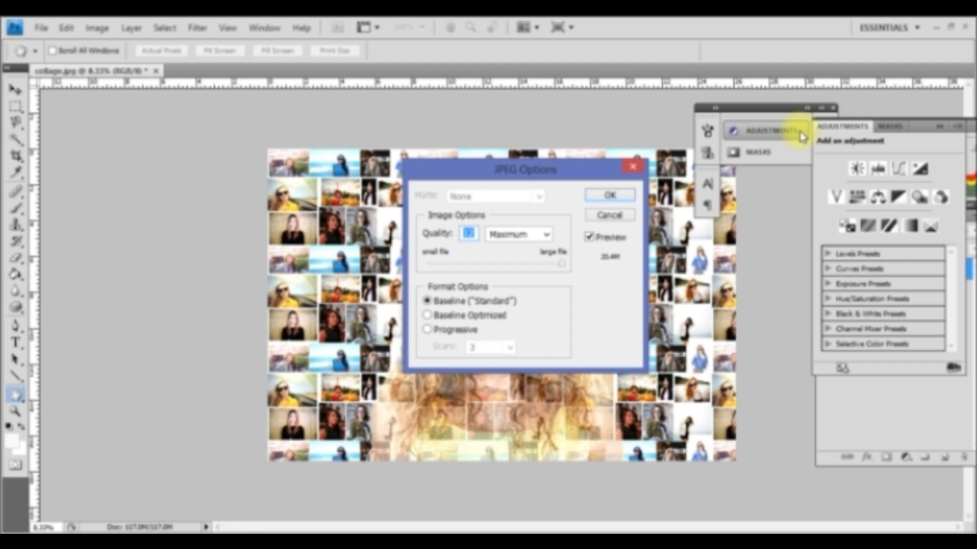
{"action": "left_click", "coordinate": [608, 196]}
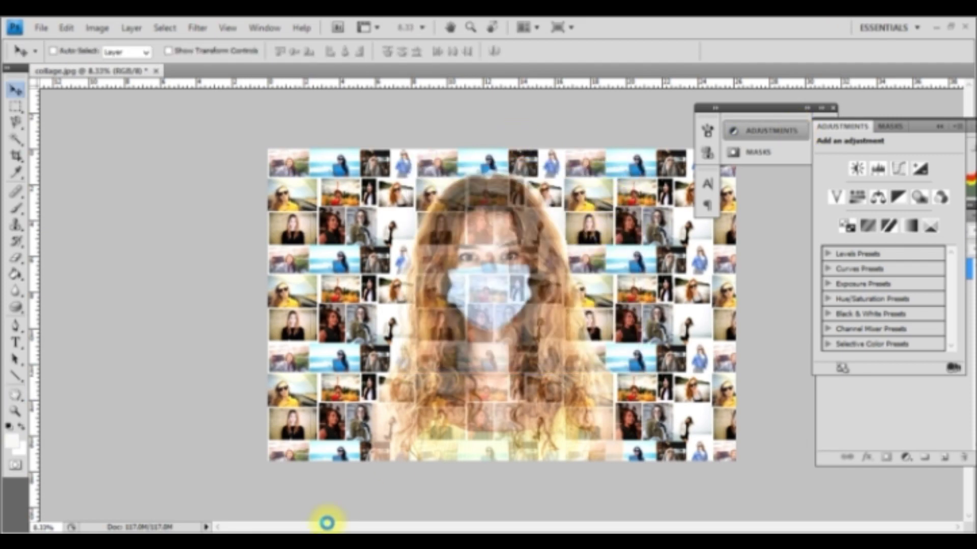